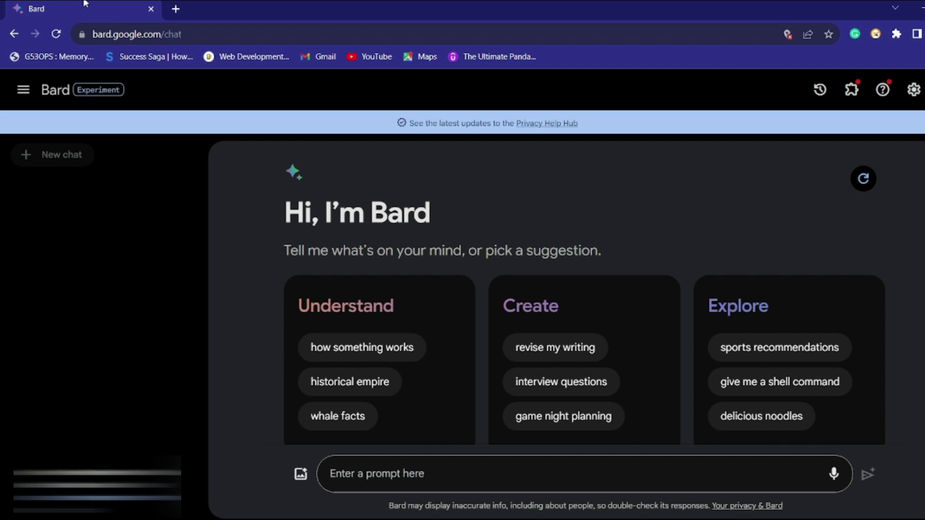
Look over the suggested prompts on the Bard start page and refresh them for a new set.
drag(95, 37, 191, 36)
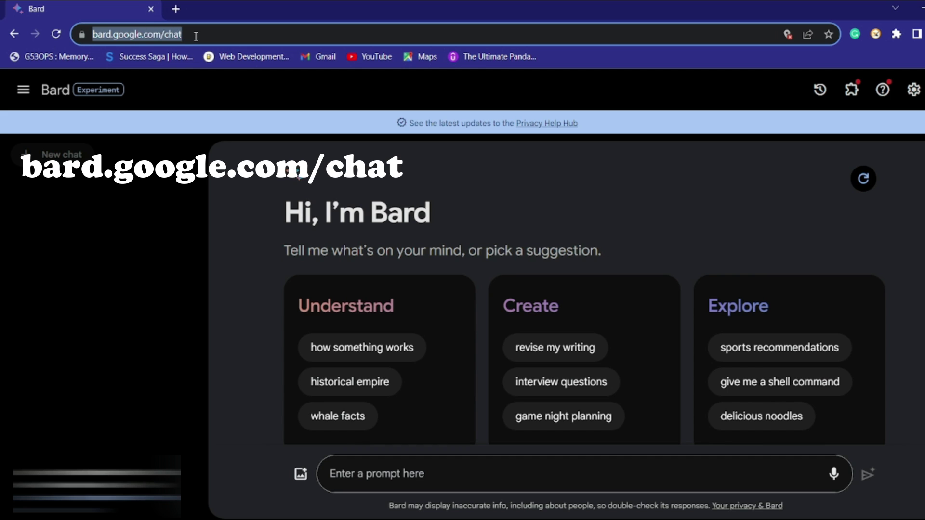
click(207, 35)
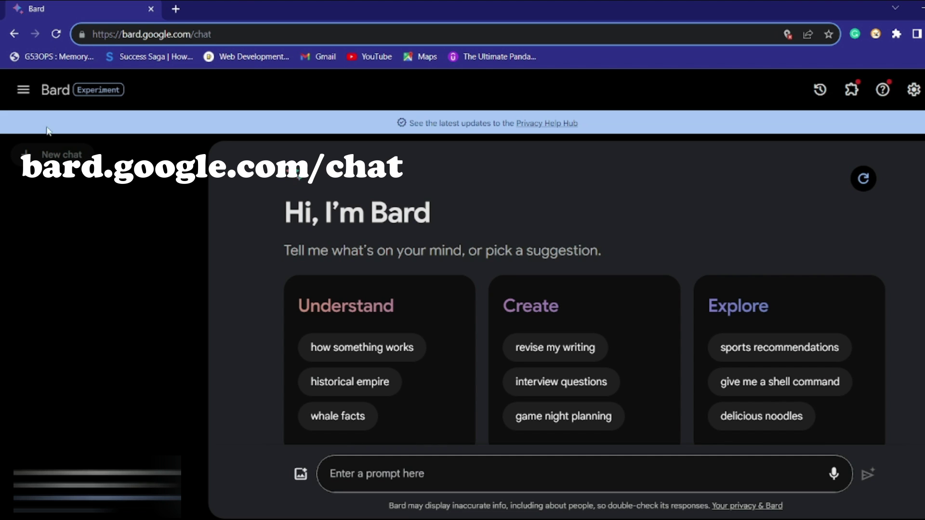
scroll(481, 328, down, 1)
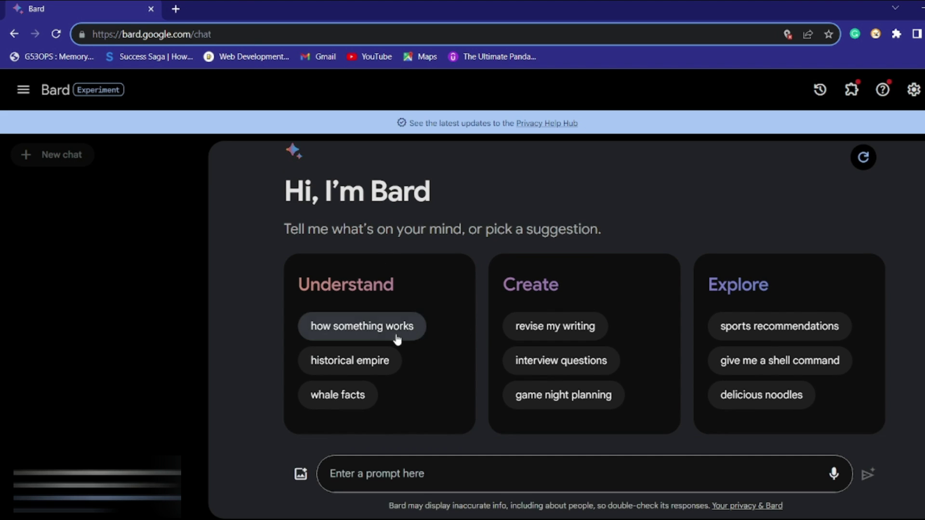
scroll(396, 337, up, 1)
scroll(337, 345, down, 1)
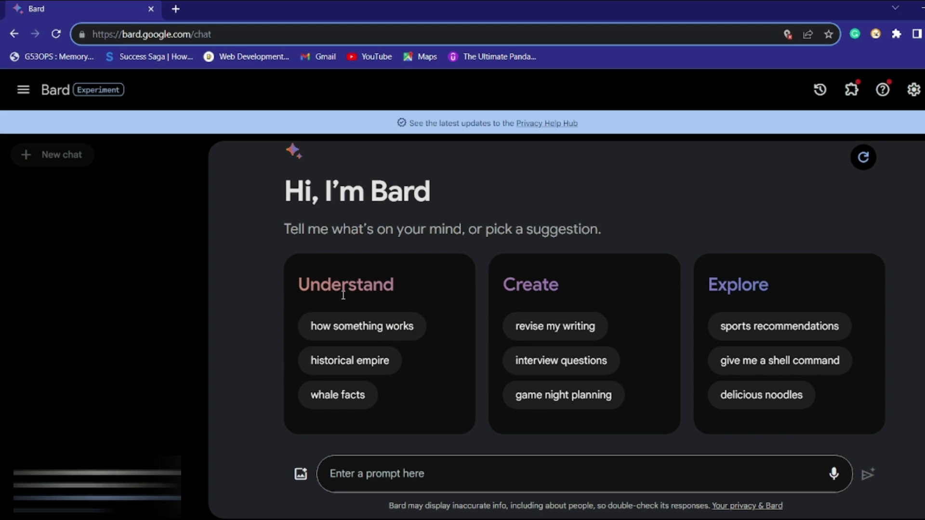
click(861, 163)
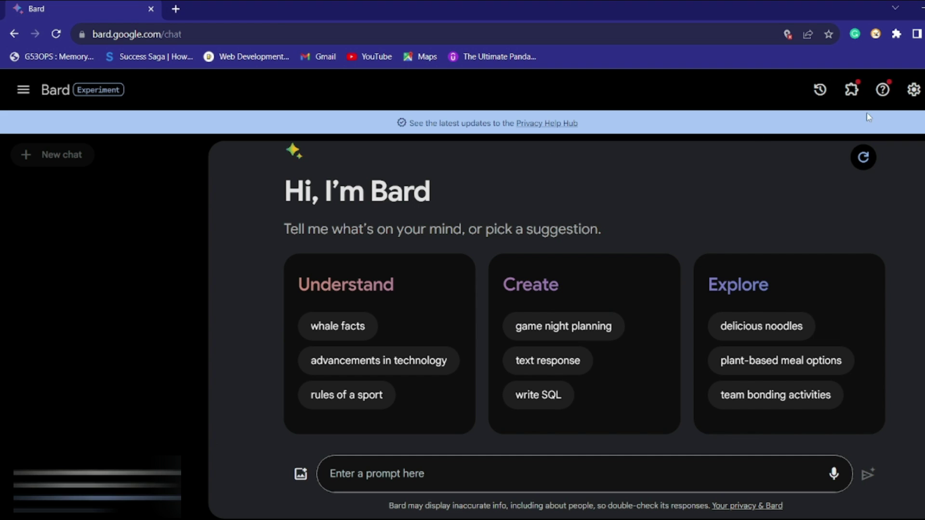
Open Bard's extensions page and enable the Google Workspace extension, approving its connection to the account.
click(850, 92)
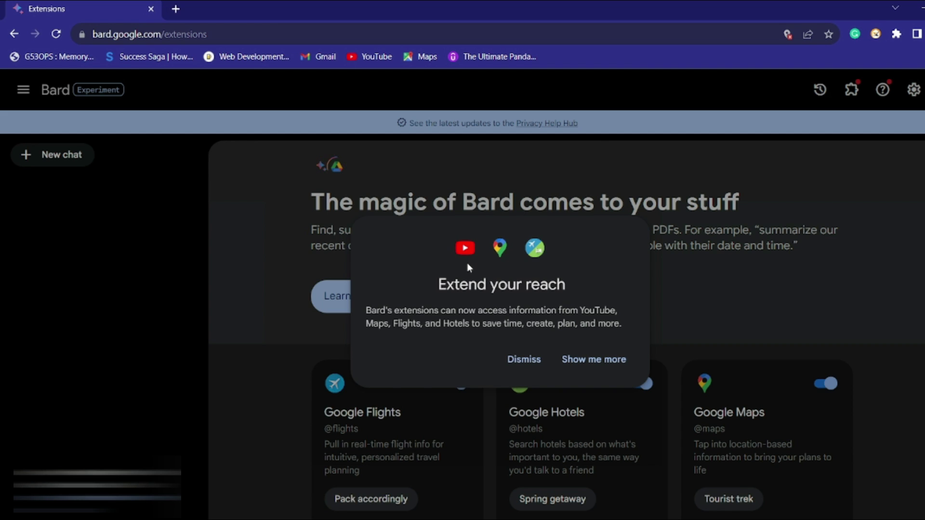
scroll(510, 327, down, 5)
scroll(509, 323, up, 1)
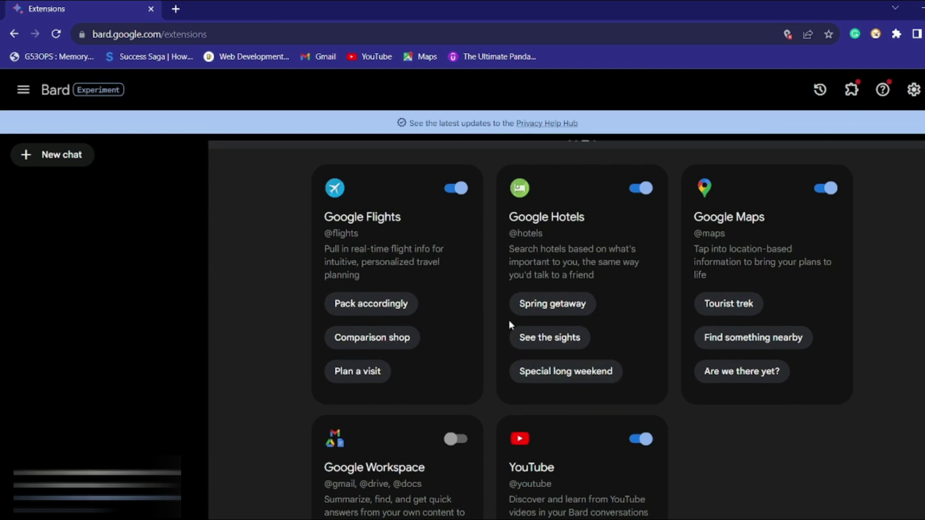
scroll(510, 322, down, 2)
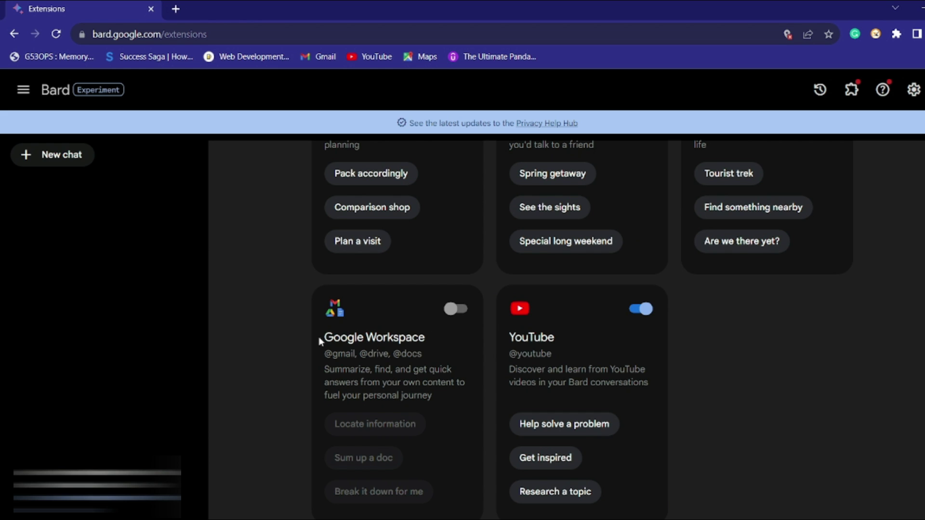
drag(327, 340, 452, 400)
click(455, 308)
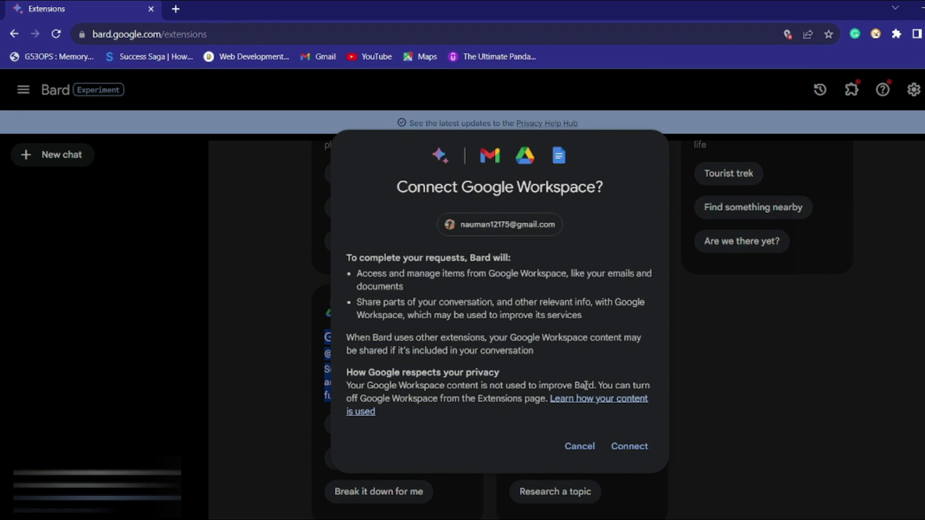
click(629, 446)
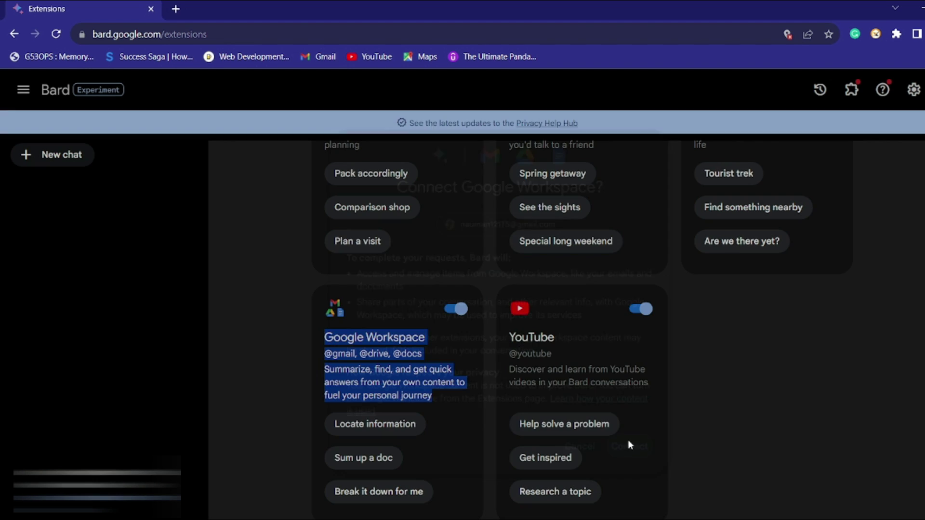
Switch the interface to the light theme and back to the dark theme.
scroll(571, 389, up, 7)
click(917, 98)
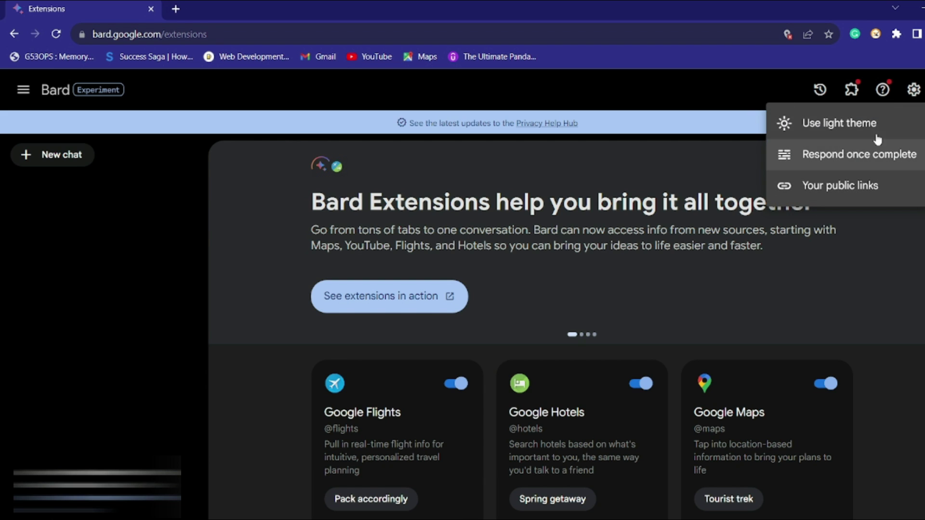
click(829, 126)
click(899, 98)
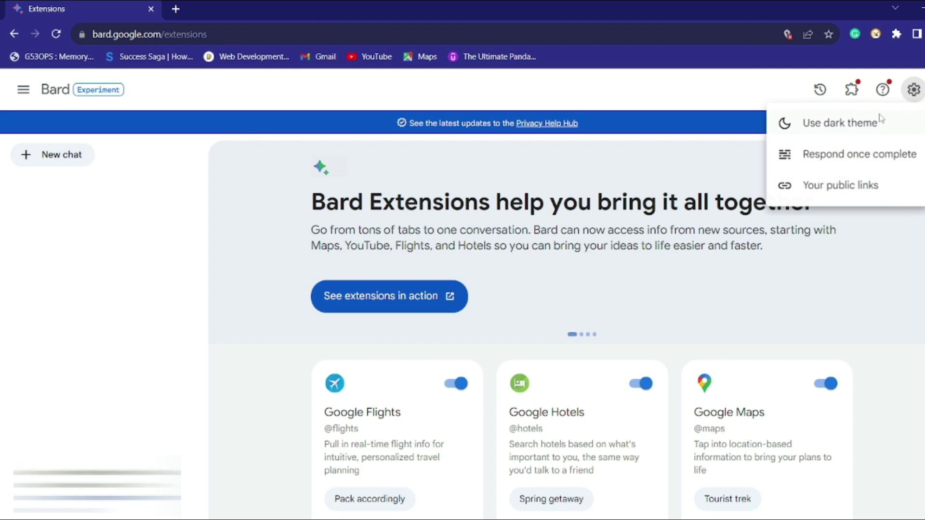
click(865, 127)
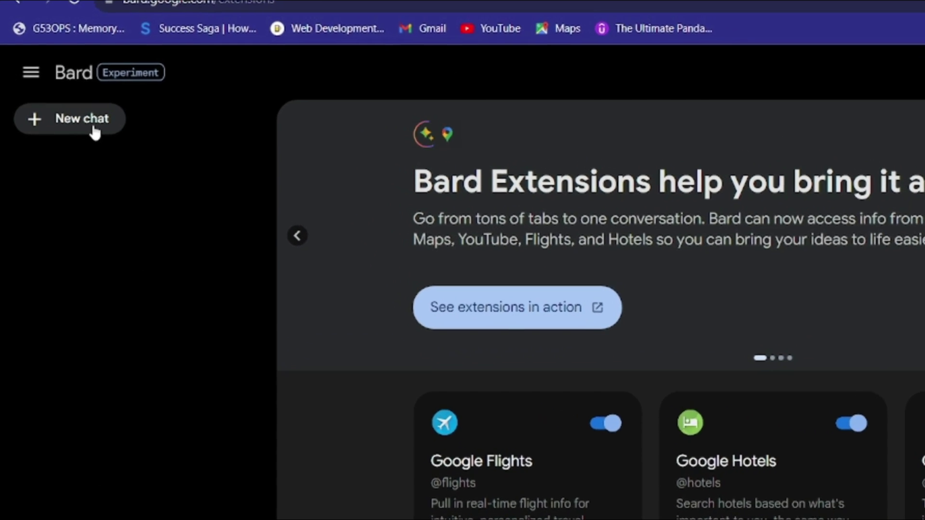
Start a new chat and try the "whale facts", "text response" and "write SQL" suggested prompts, declining the Grammarly tour.
click(91, 123)
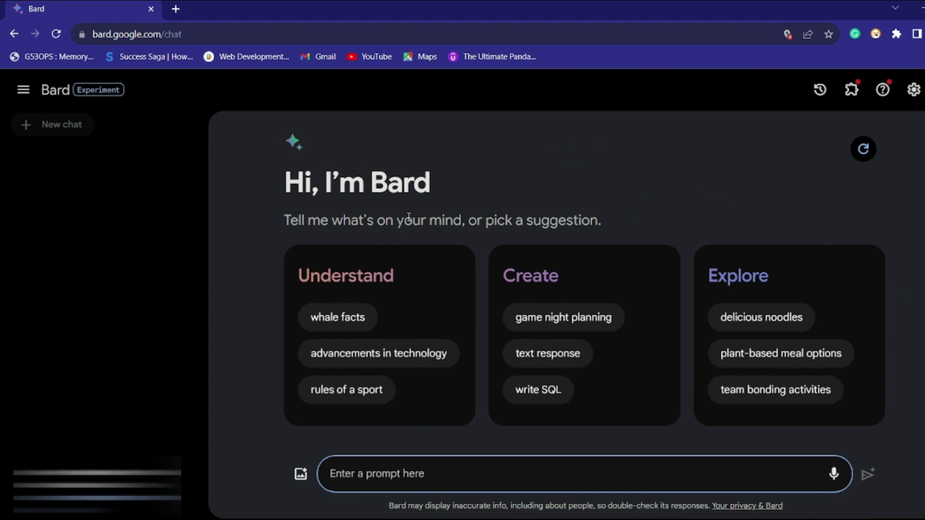
click(347, 336)
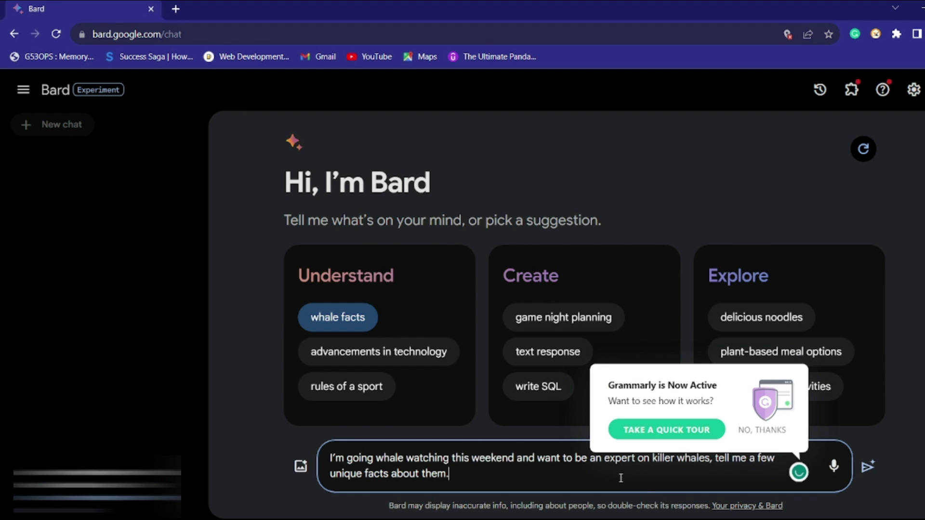
click(754, 430)
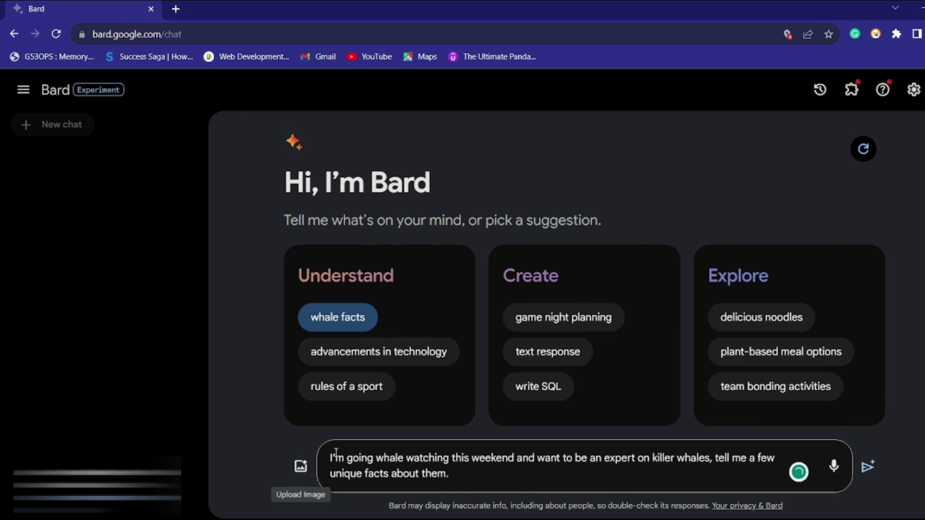
drag(473, 476, 313, 445)
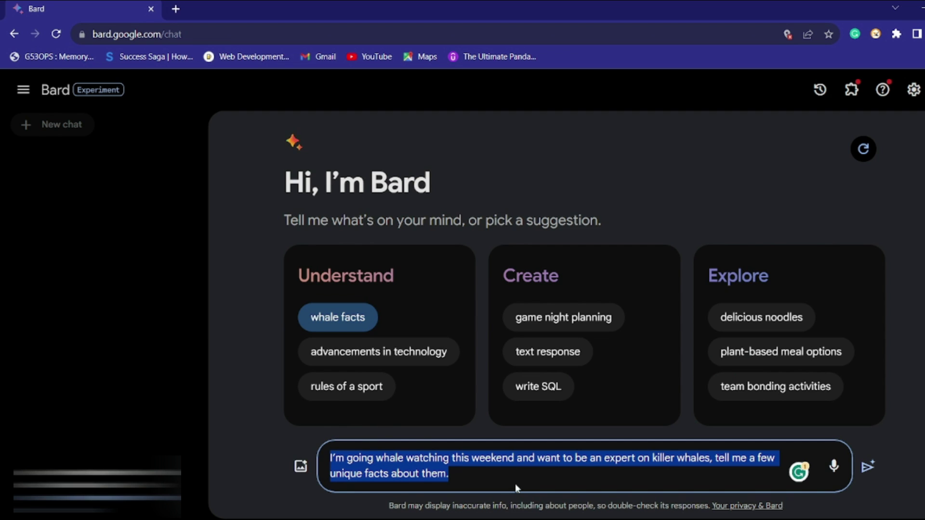
click(491, 360)
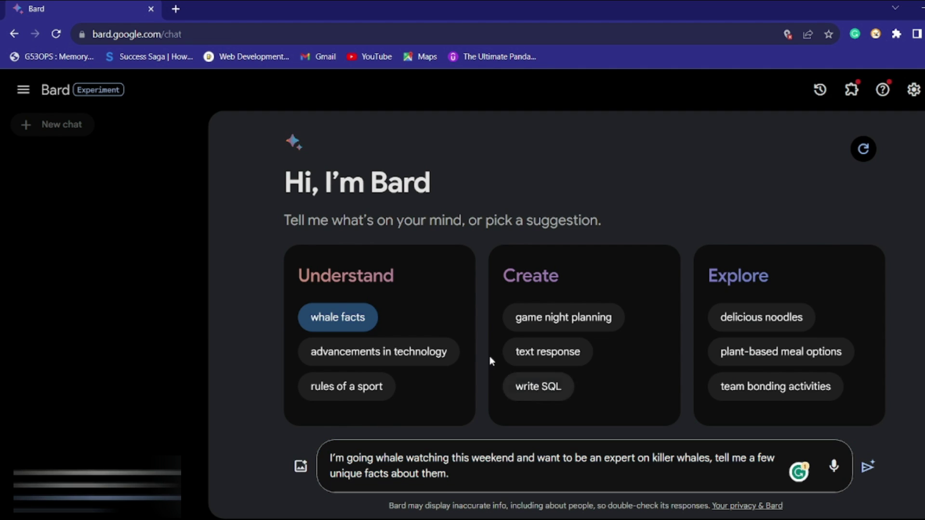
click(548, 354)
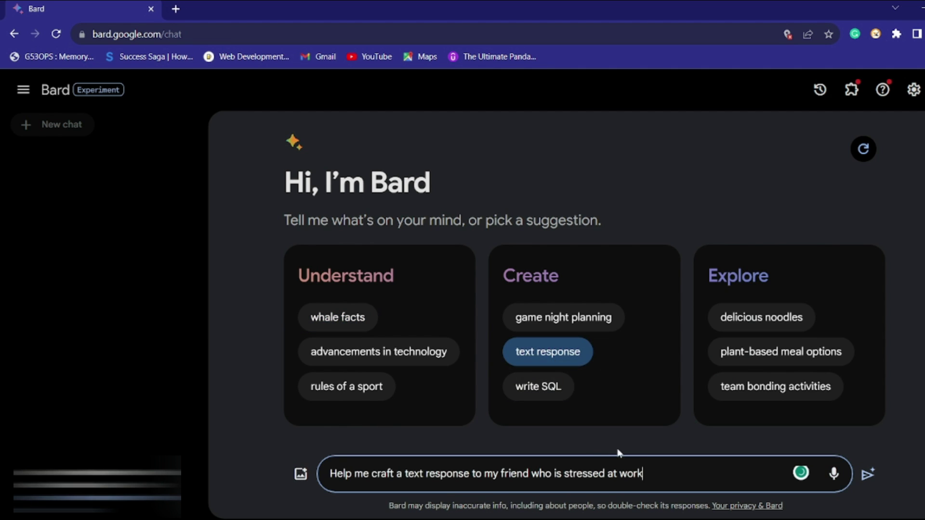
click(534, 386)
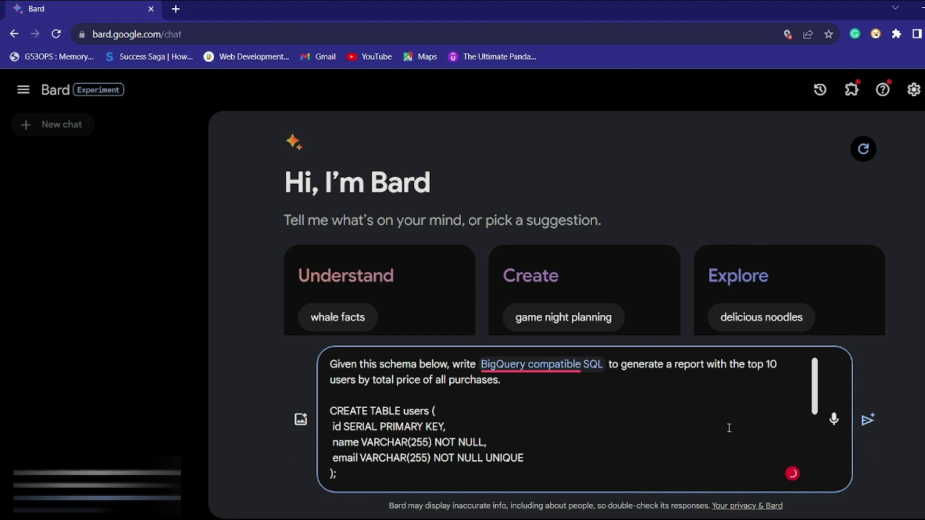
Clear the suggested SQL text from the prompt and ask Bard "Is Bard powered by Gemini?".
drag(597, 470, 282, 320)
key(BackSpace)
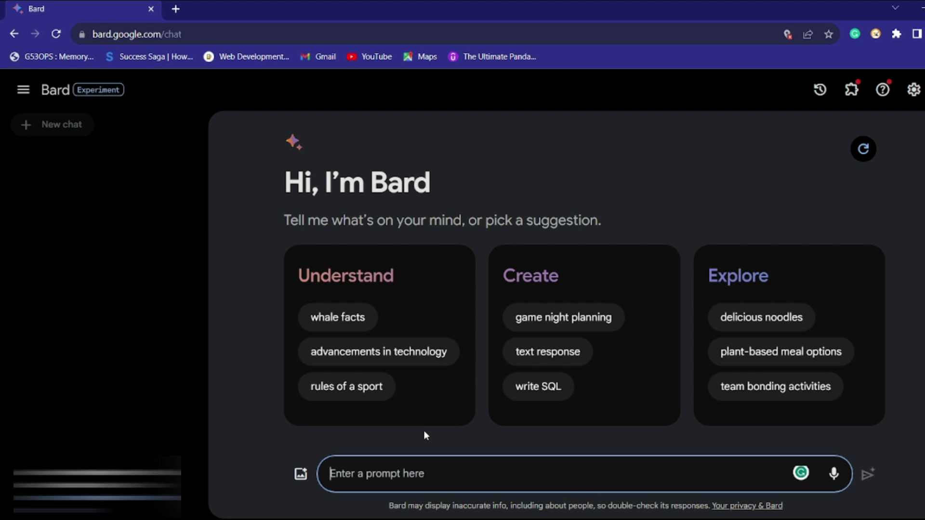
text(Is Bard powered by Gemini?)
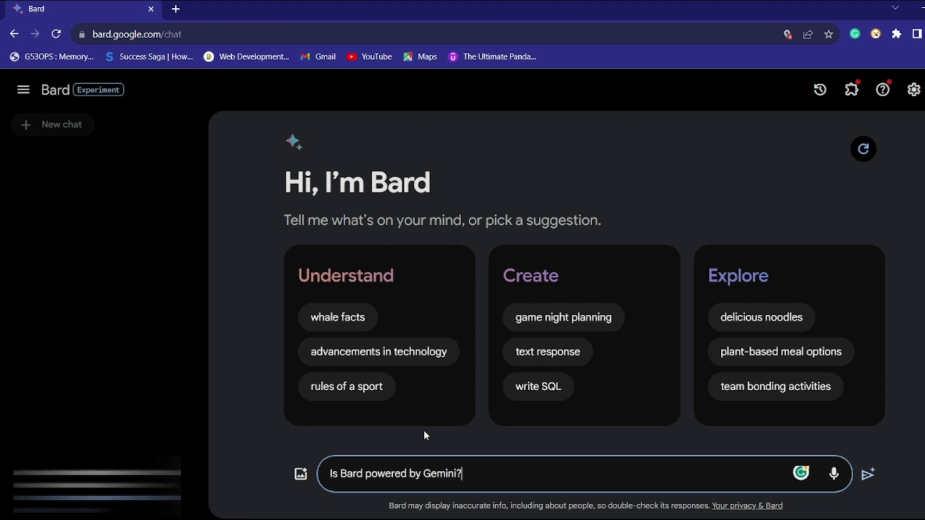
key(Return)
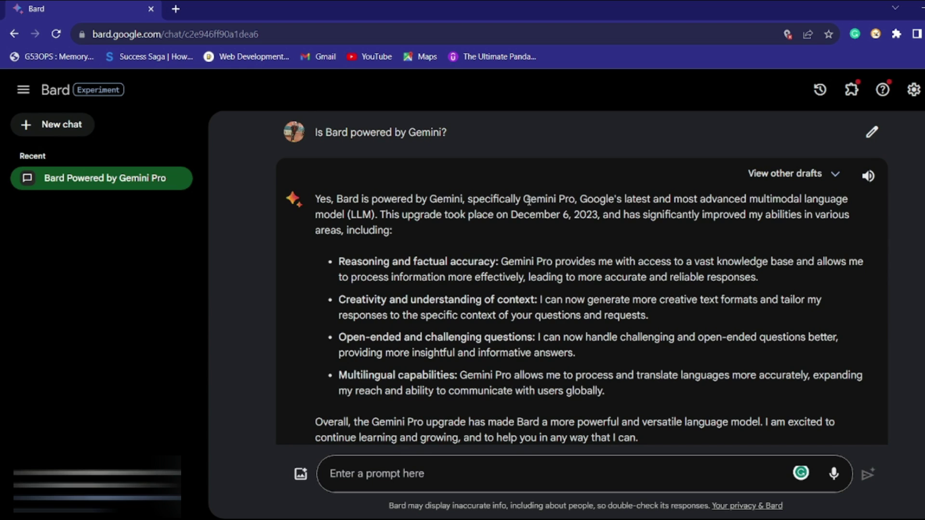
Read Bard's answer about Gemini, highlighting the model name, the upgrade date and the headings of the listed improvements.
drag(524, 199, 575, 200)
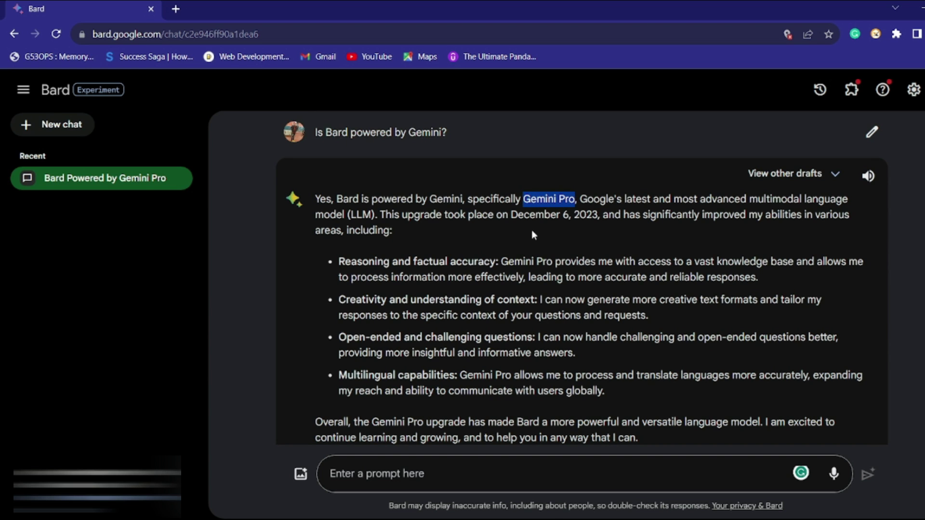
drag(512, 216, 602, 213)
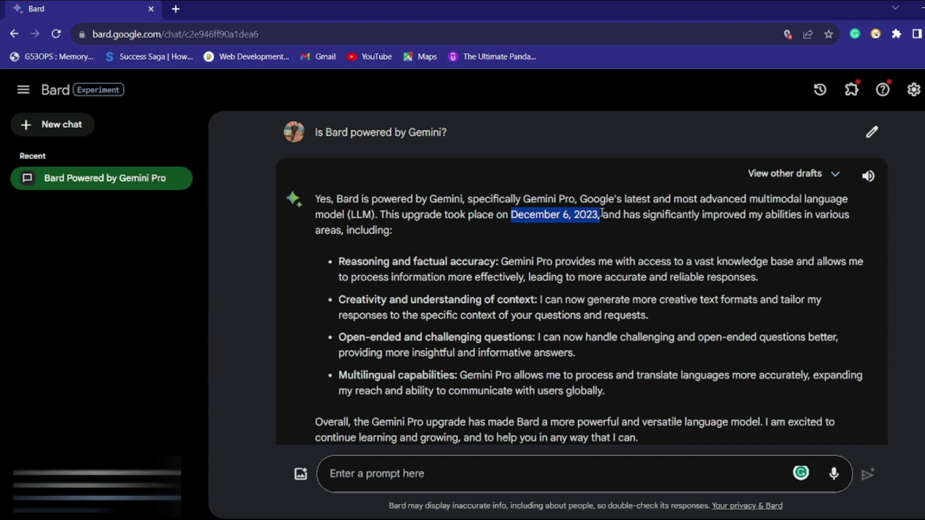
scroll(433, 299, down, 2)
scroll(424, 296, up, 2)
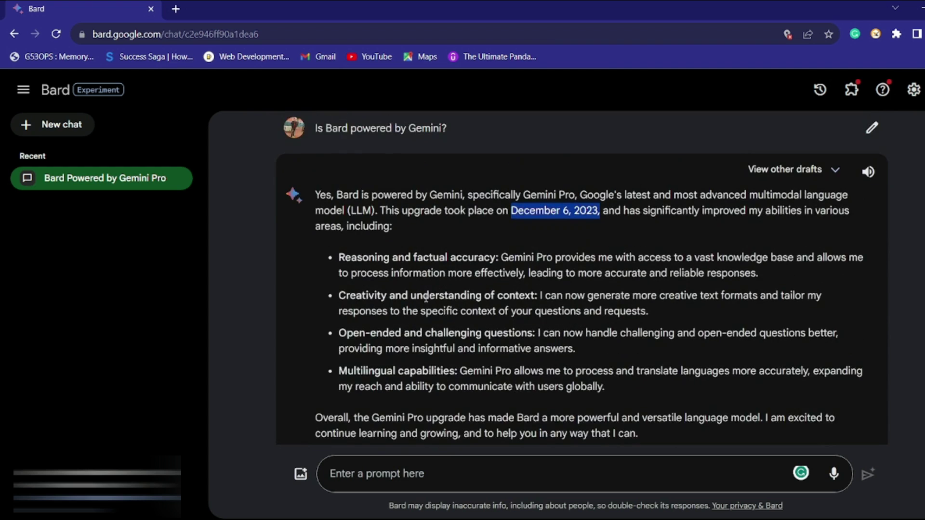
scroll(426, 298, down, 2)
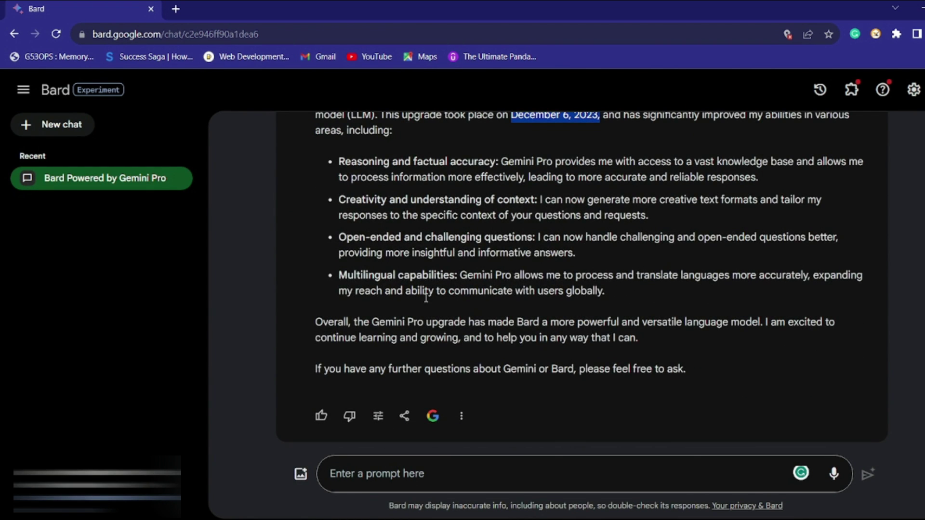
scroll(426, 296, up, 2)
drag(338, 226, 496, 225)
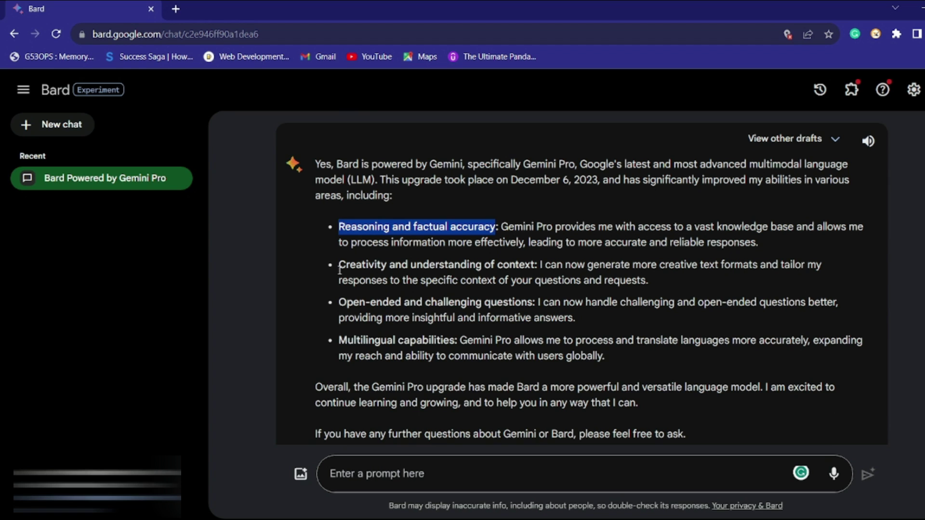
drag(340, 268, 386, 268)
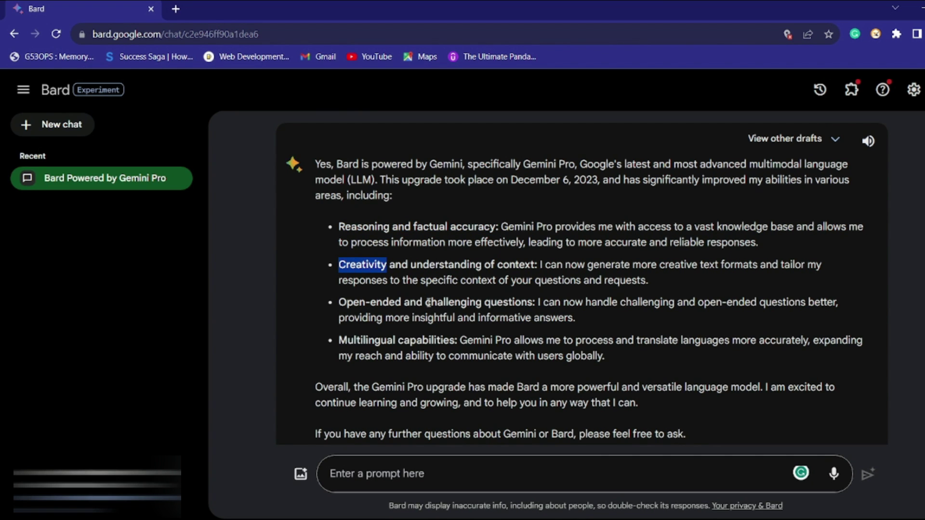
drag(339, 341, 456, 340)
scroll(455, 339, down, 2)
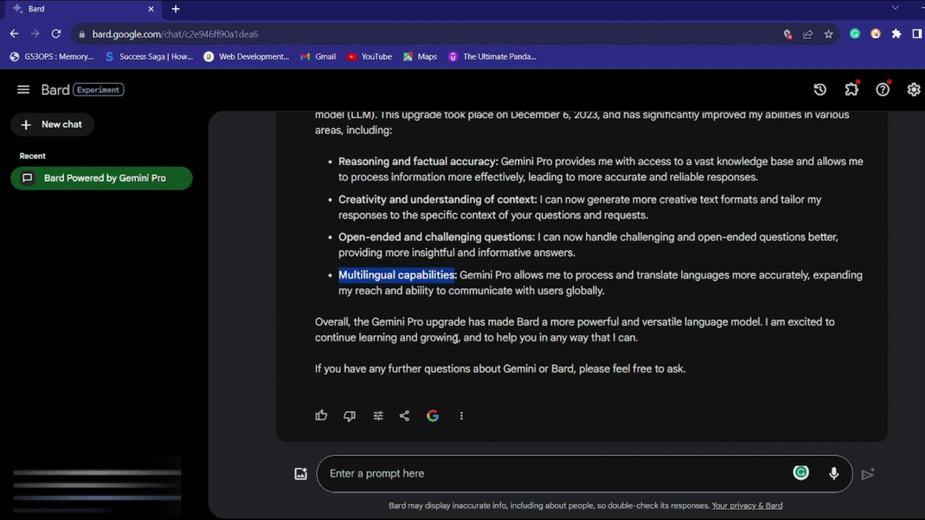
click(530, 409)
scroll(470, 398, up, 3)
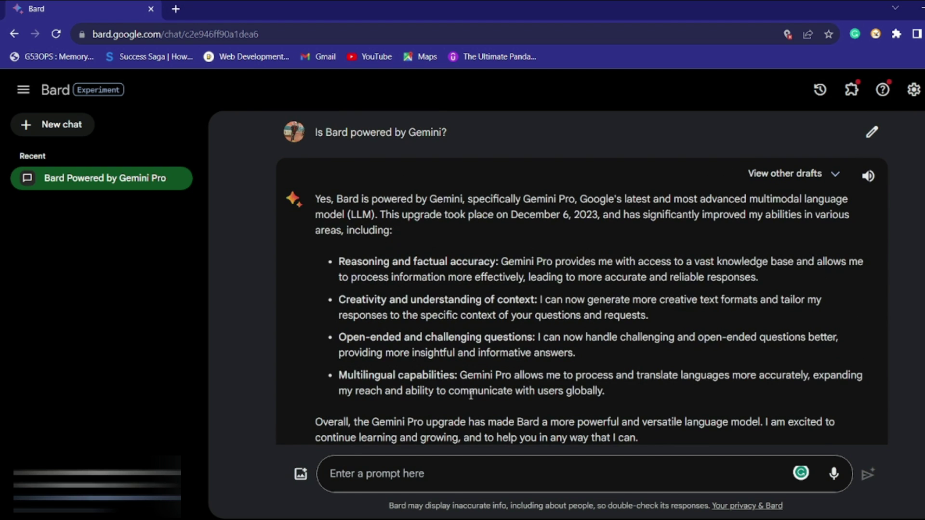
scroll(470, 388, down, 1)
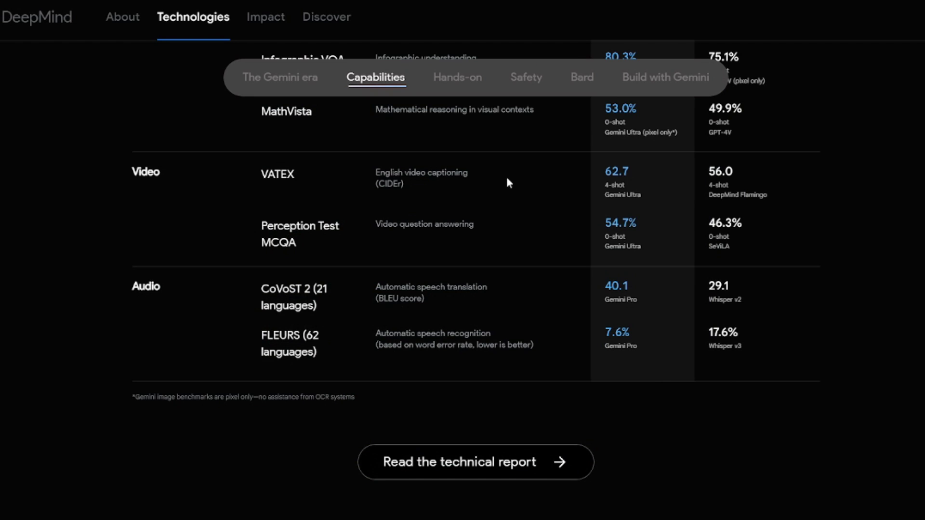
Review the three Gemini sizes on the DeepMind page below the benchmark table, highlighting the Pro model's description.
scroll(504, 174, down, 12)
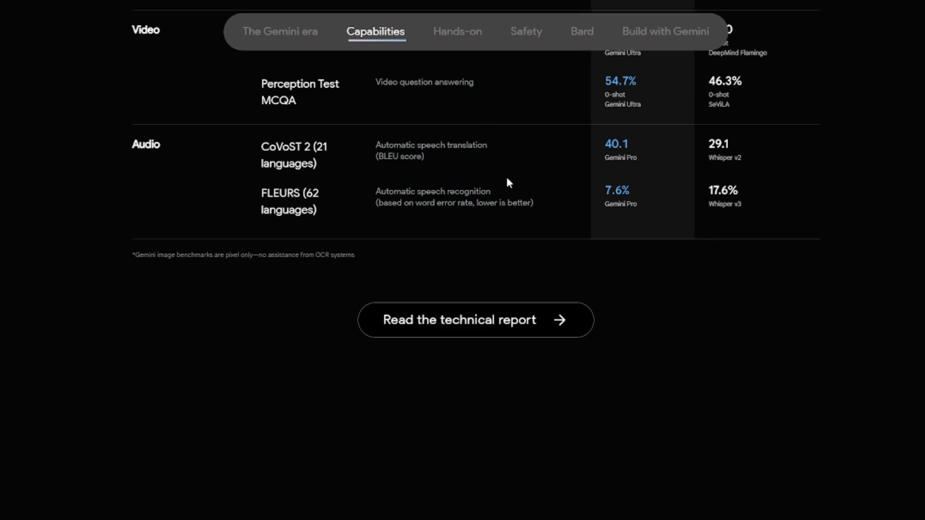
scroll(507, 178, down, 3)
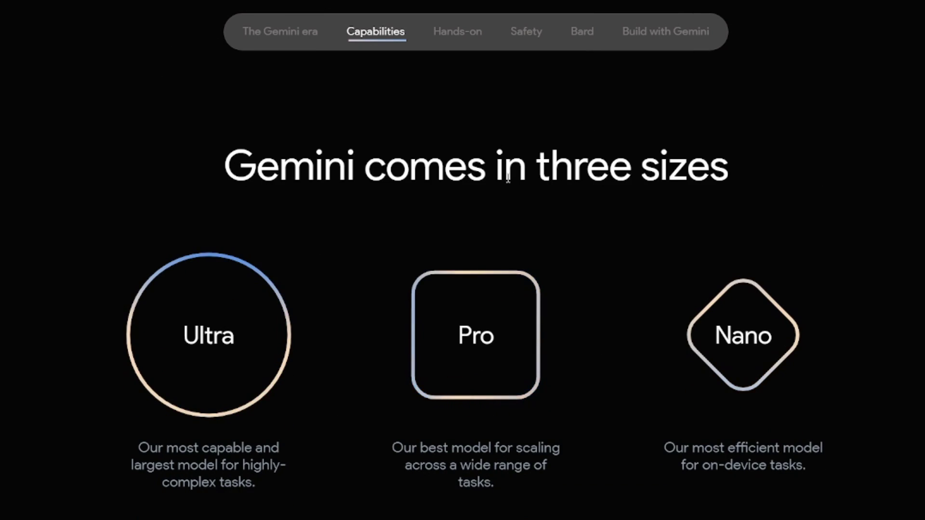
drag(392, 376, 494, 411)
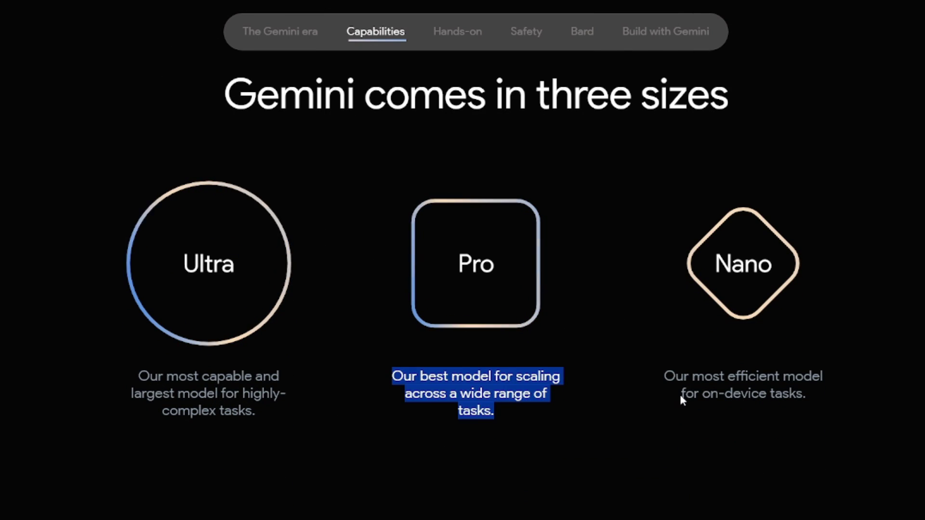
Highlight the Nano model's description on the DeepMind page, clear the highlight and skim the content below the three sizes.
drag(667, 376, 837, 395)
click(695, 456)
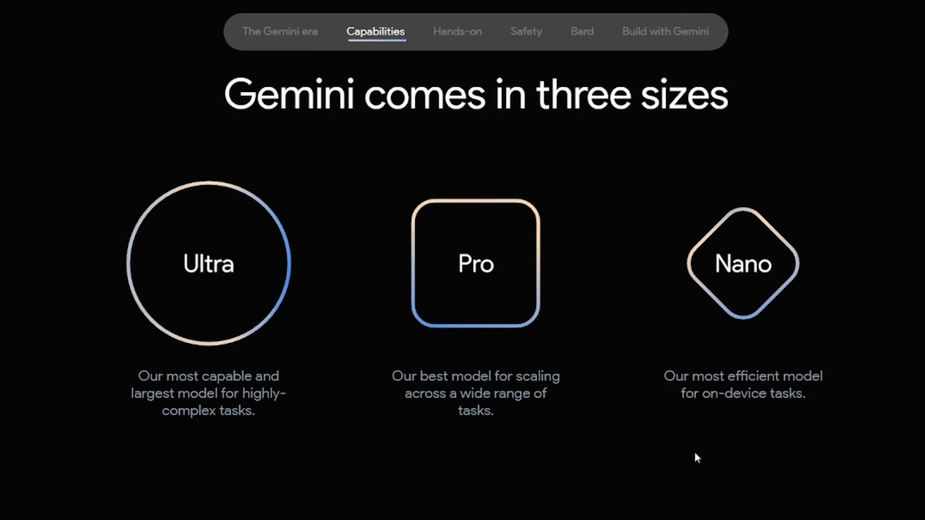
scroll(575, 445, down, 5)
scroll(571, 441, up, 2)
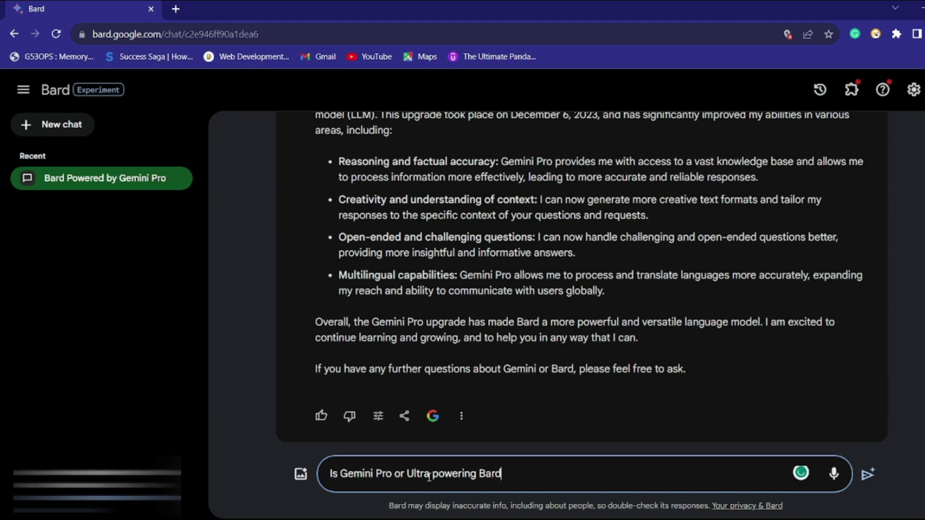
Ask Bard "Is Gemini Pro or Ultra powering Bard?" in the same chat.
text(?)
key(Return)
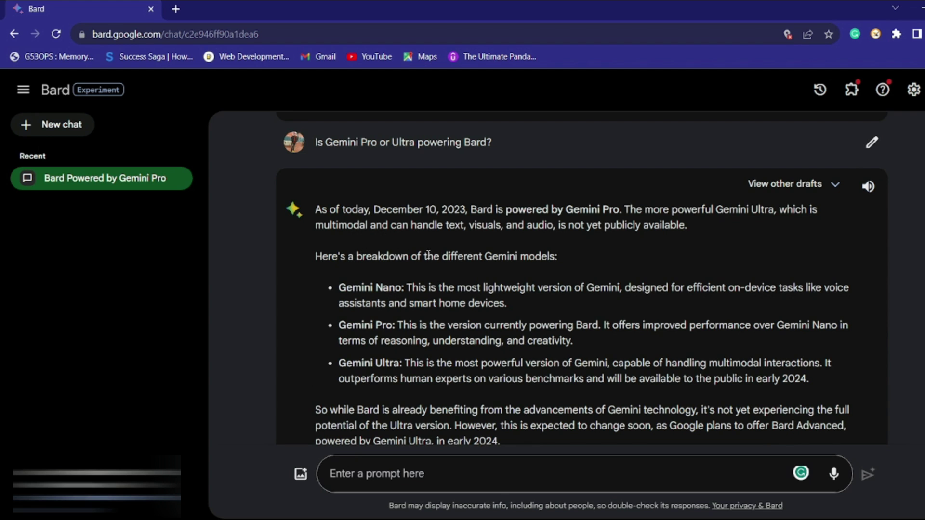
Read Bard's breakdown of Gemini Nano, Pro and Ultra, highlighting the model names and key phrases, and clear the highlight.
drag(485, 257, 558, 257)
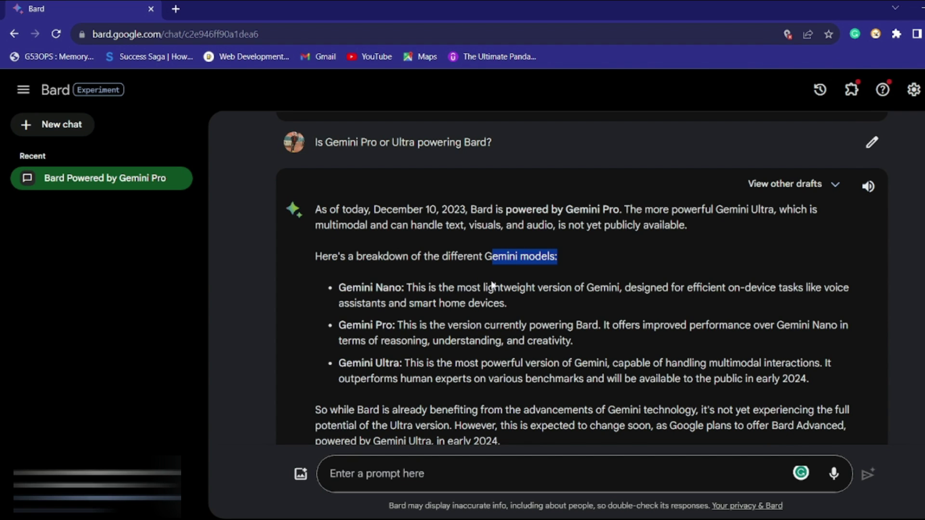
drag(376, 288, 424, 285)
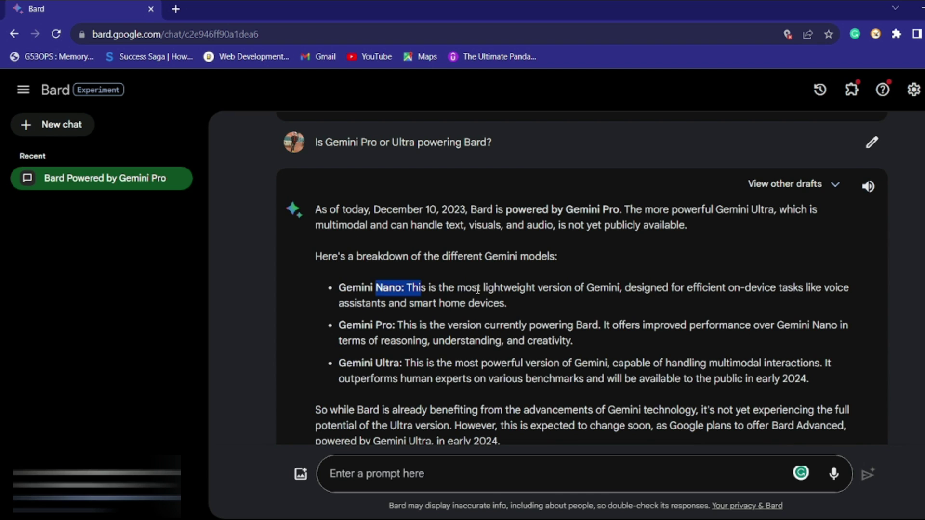
drag(484, 288, 626, 287)
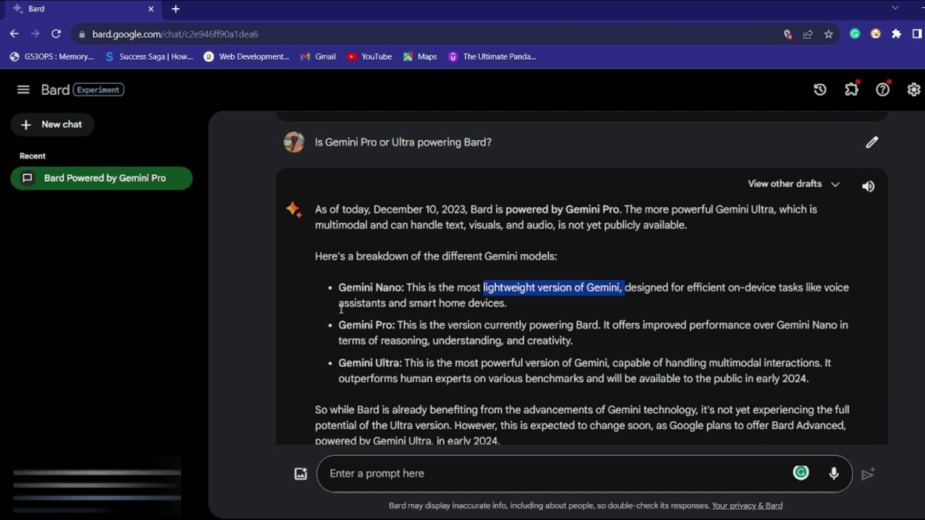
drag(339, 304, 513, 305)
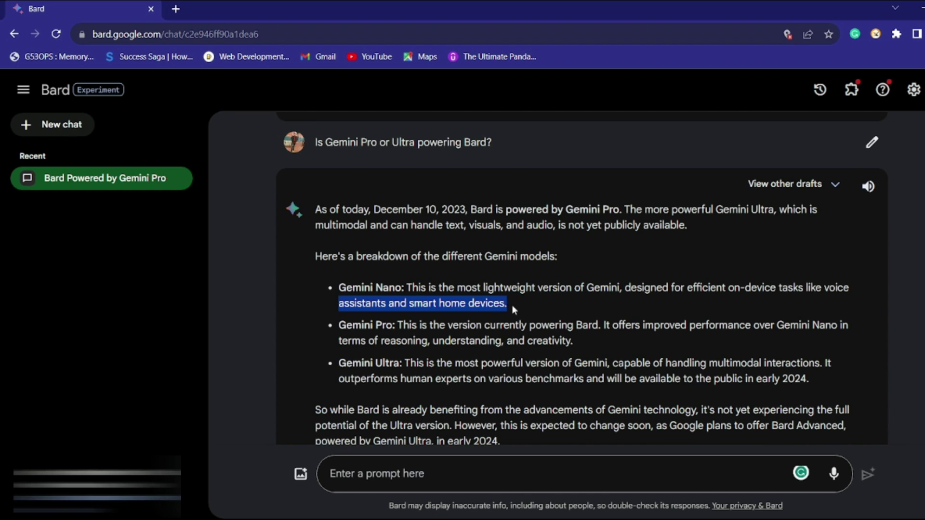
double_click(352, 326)
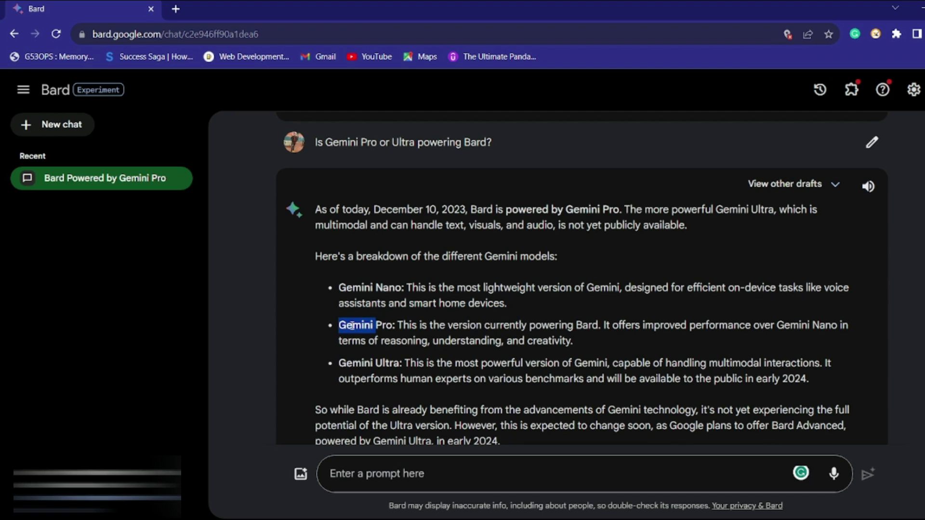
double_click(587, 326)
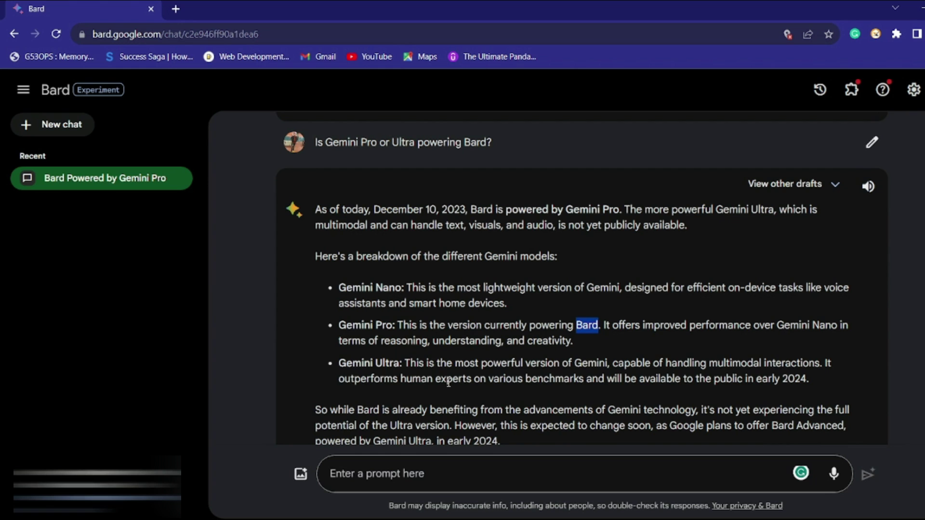
double_click(378, 363)
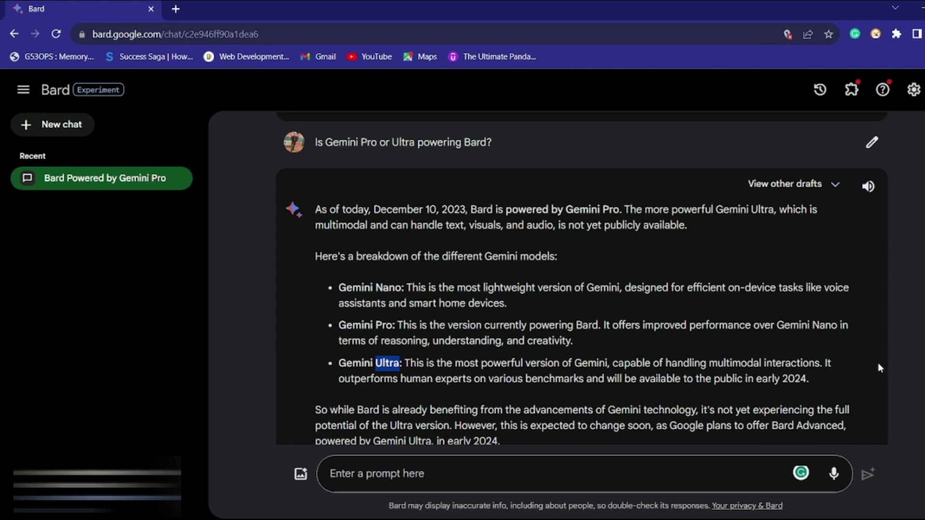
double_click(794, 378)
drag(340, 365, 398, 364)
scroll(398, 364, down, 2)
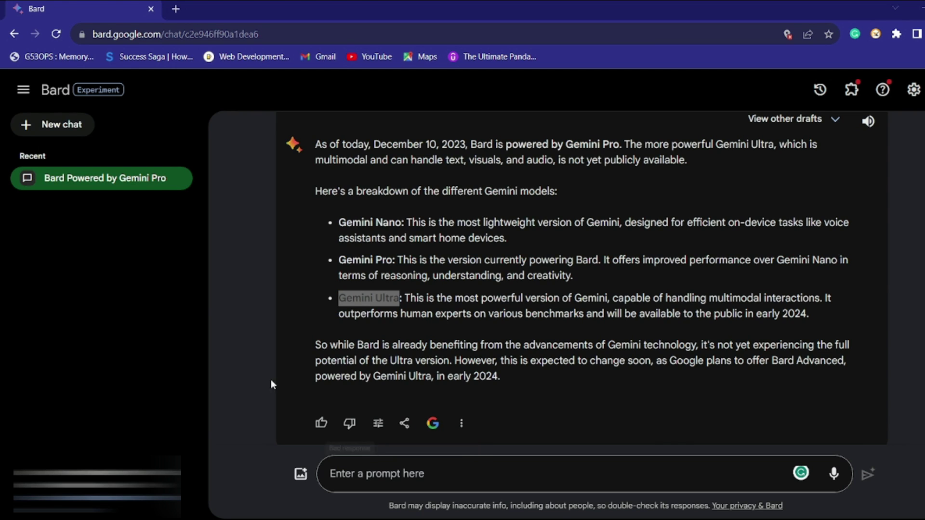
click(253, 366)
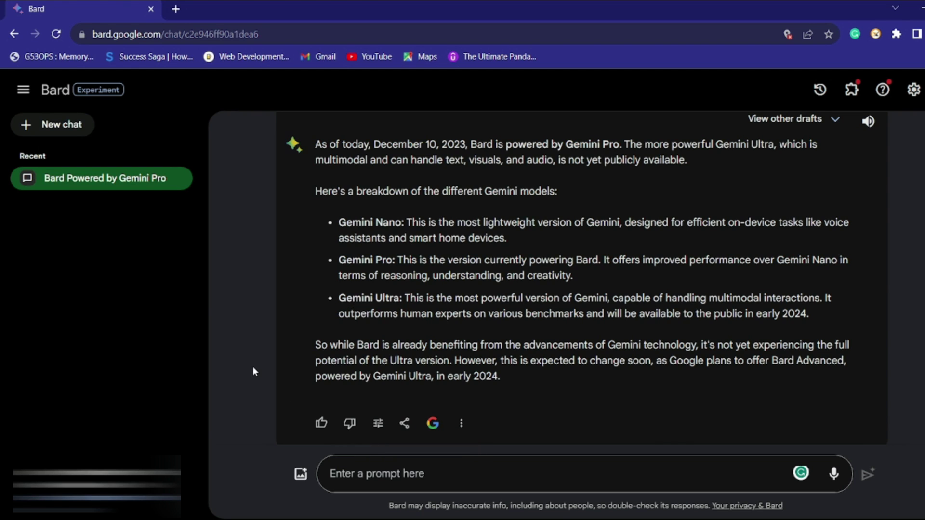
Double-check Bard's answer with Google, read the explanation of the highlight colors and close it.
click(431, 425)
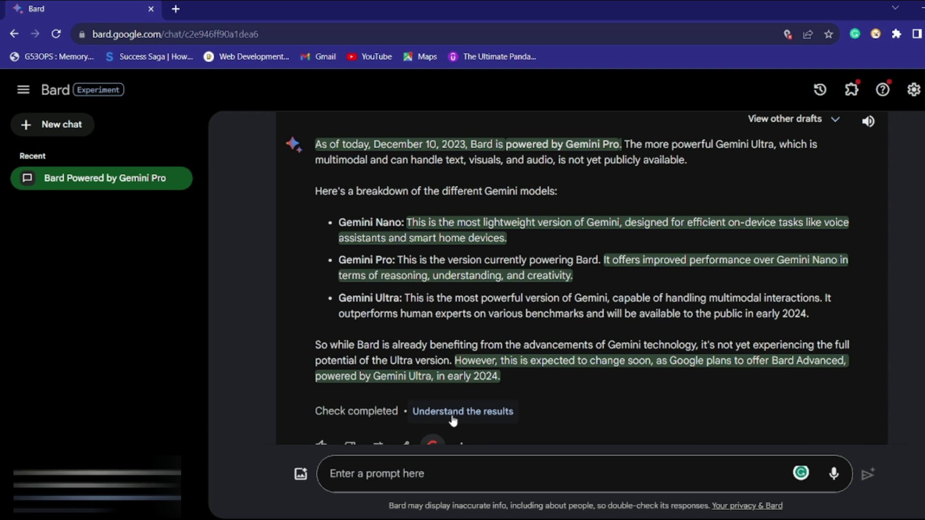
click(452, 415)
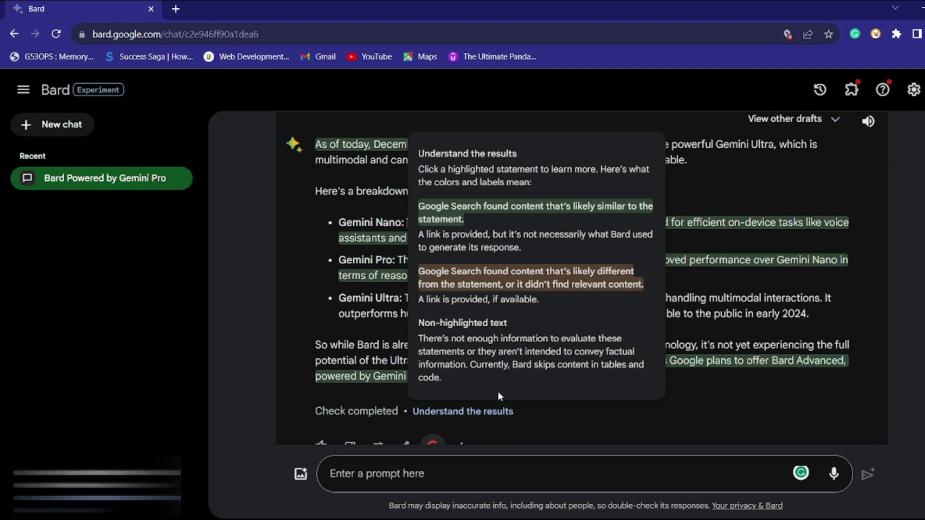
click(459, 465)
Search Google for the related topic "Is Gemini Pro or Ultra powering Bard?", skim the results, close them and review the checked answer.
scroll(458, 448, down, 3)
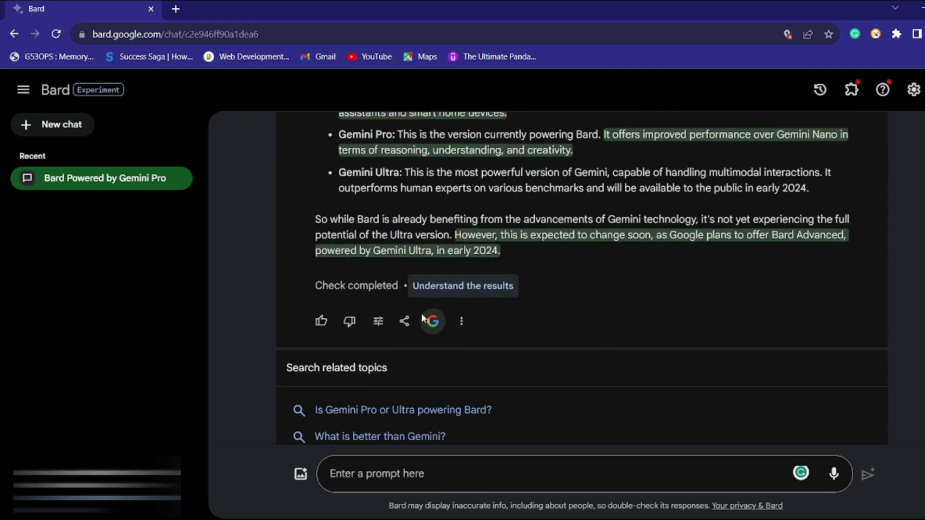
scroll(448, 424, down, 2)
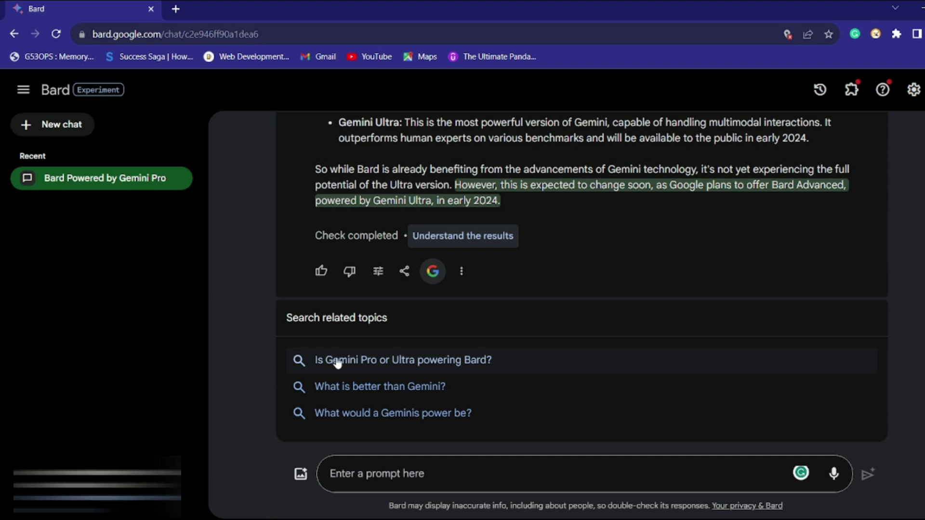
click(386, 364)
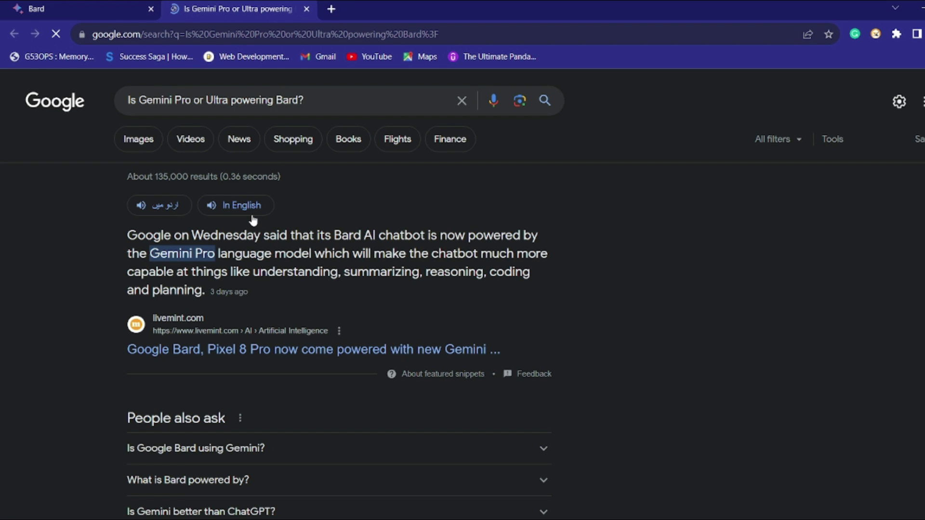
scroll(254, 219, down, 2)
scroll(254, 219, down, 3)
scroll(254, 219, up, 2)
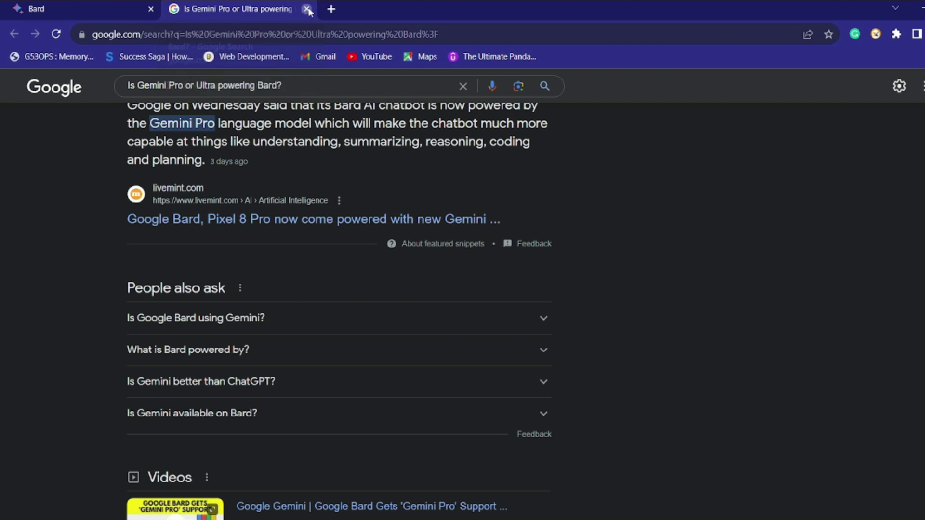
click(306, 9)
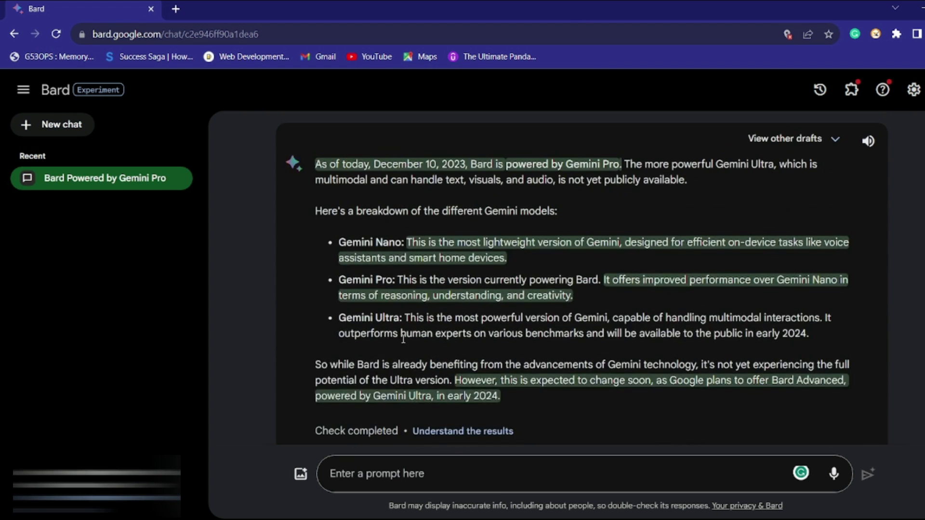
scroll(401, 338, down, 1)
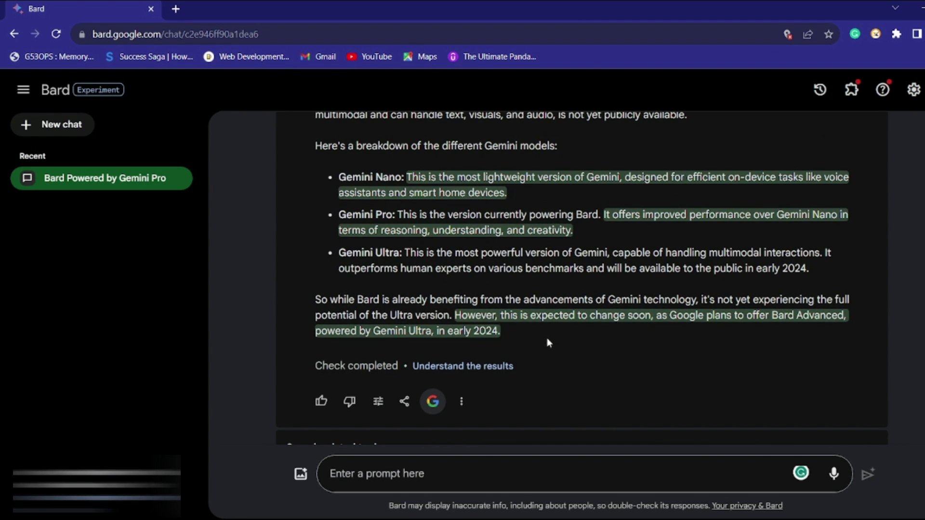
scroll(432, 419, down, 2)
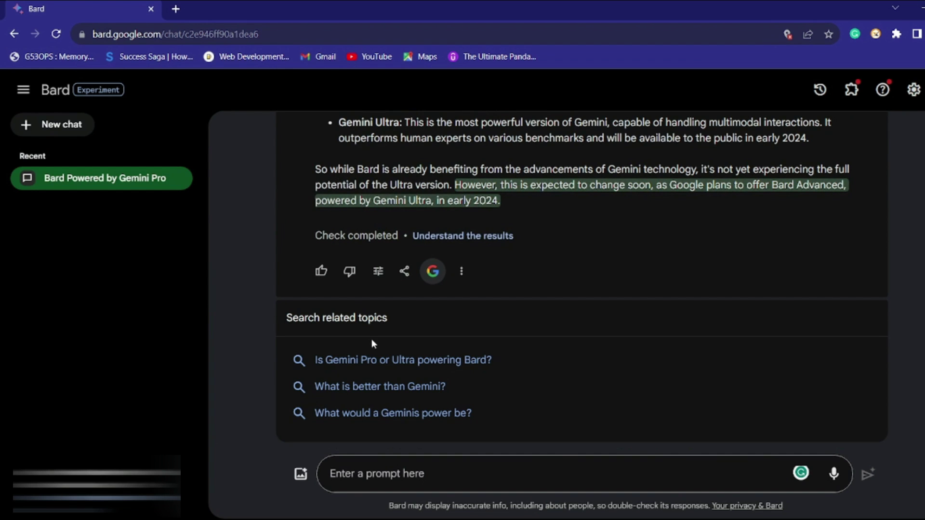
scroll(433, 385, up, 2)
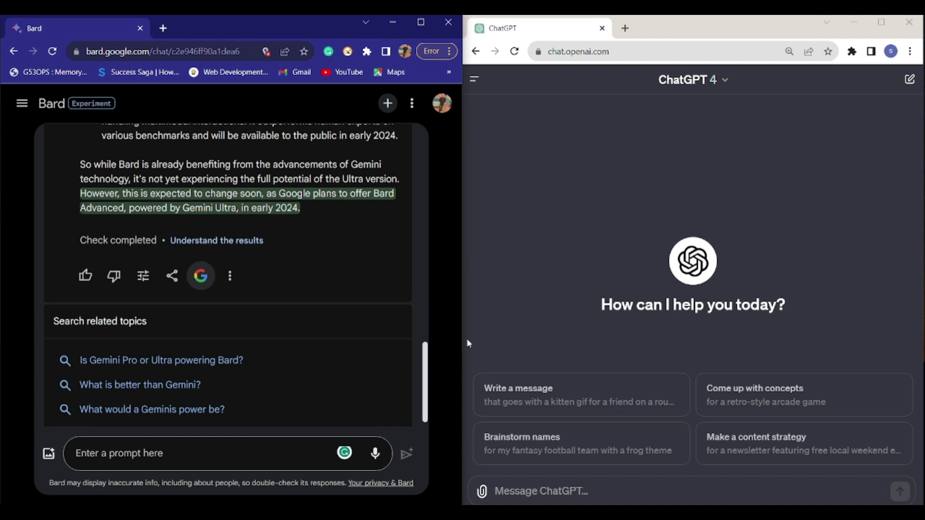
Ask both Bard and ChatGPT 4 "What is Generative AI? Explain in Simpler Terms.".
click(200, 452)
key(ctrl+v)
click(506, 270)
key(ctrl+v)
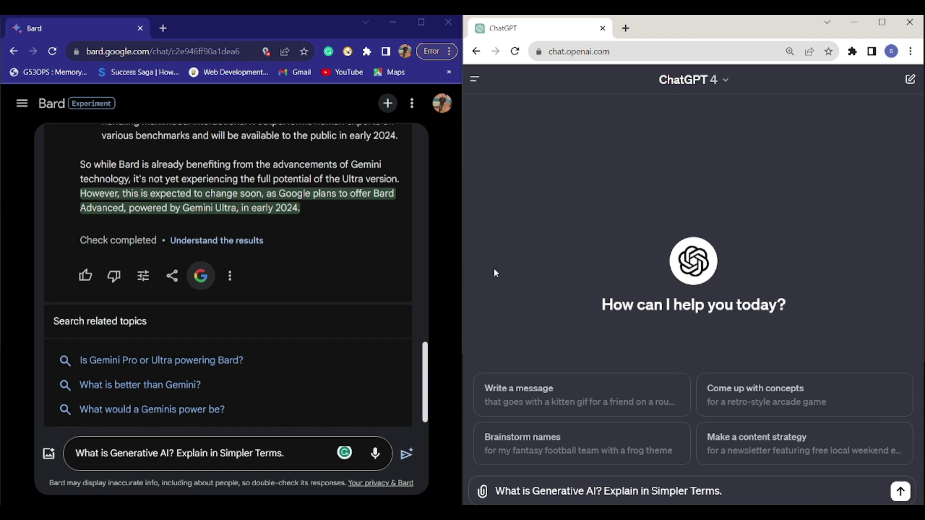
click(318, 454)
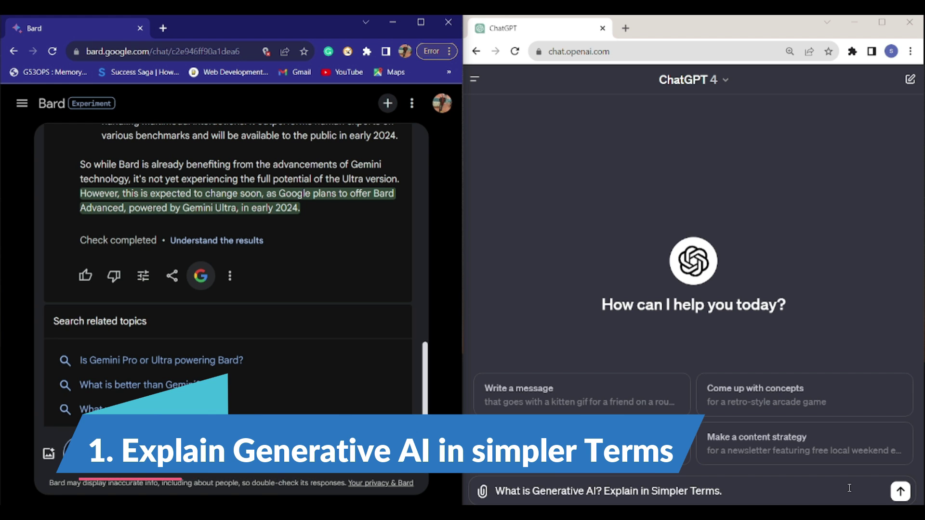
click(900, 491)
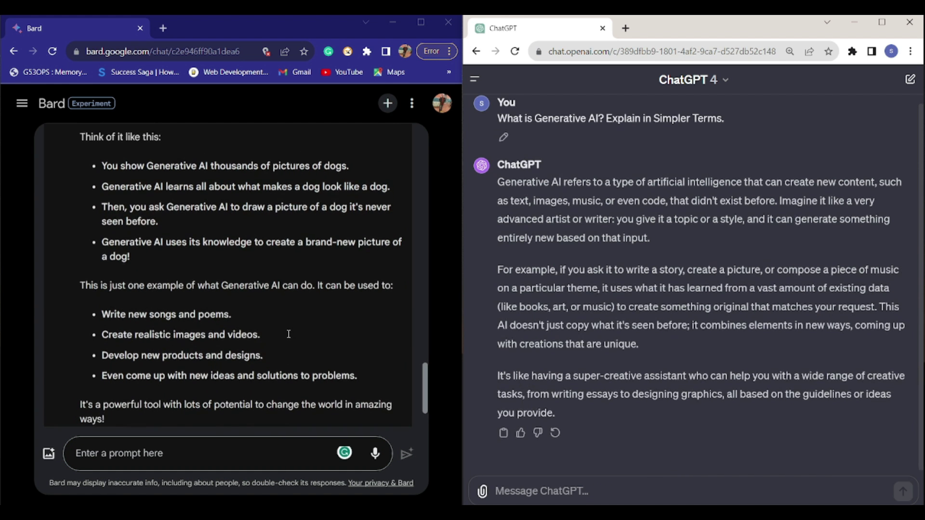
Look through Bard's alternative drafts for the generative AI answer and collapse the draft list.
scroll(288, 334, up, 10)
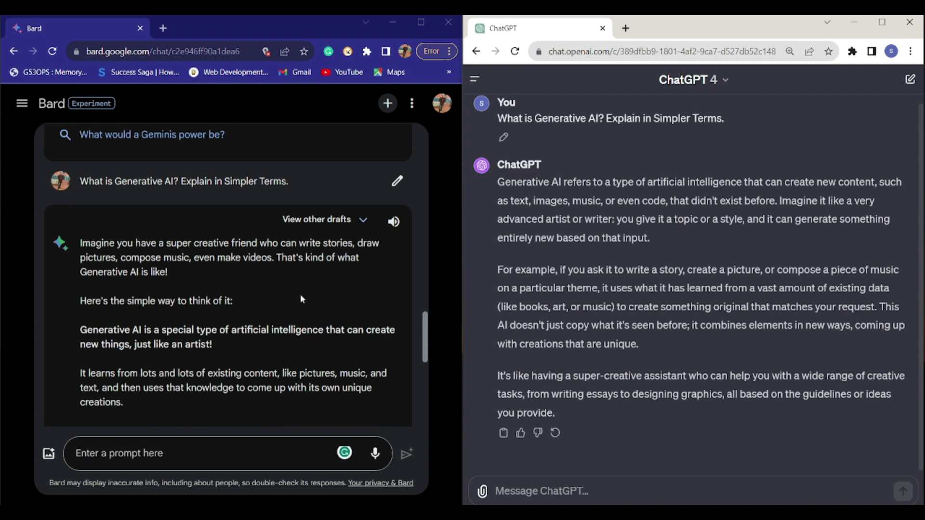
click(332, 224)
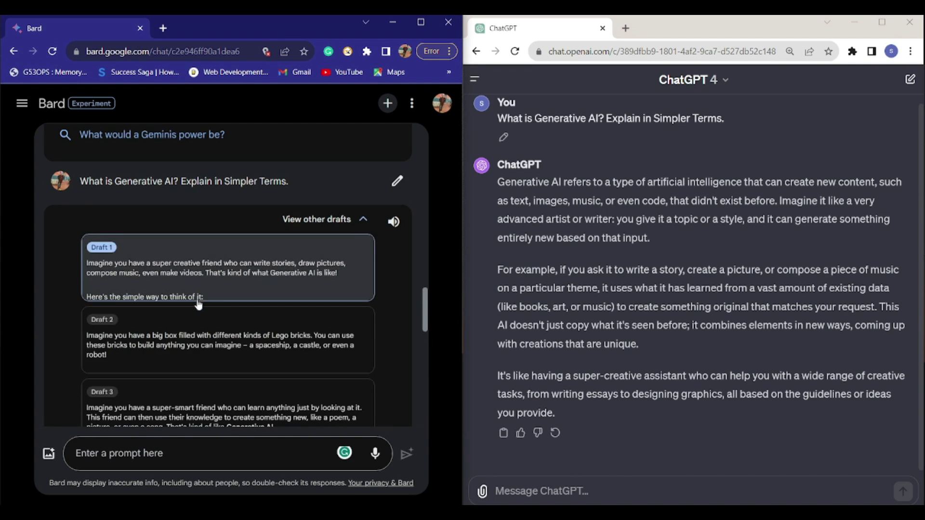
scroll(199, 347, down, 1)
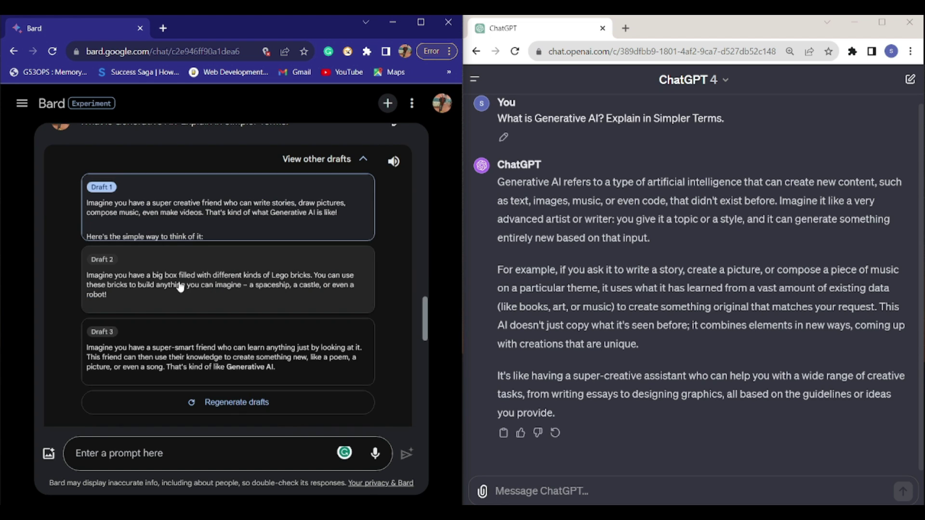
click(180, 287)
scroll(181, 308, down, 2)
scroll(337, 231, up, 3)
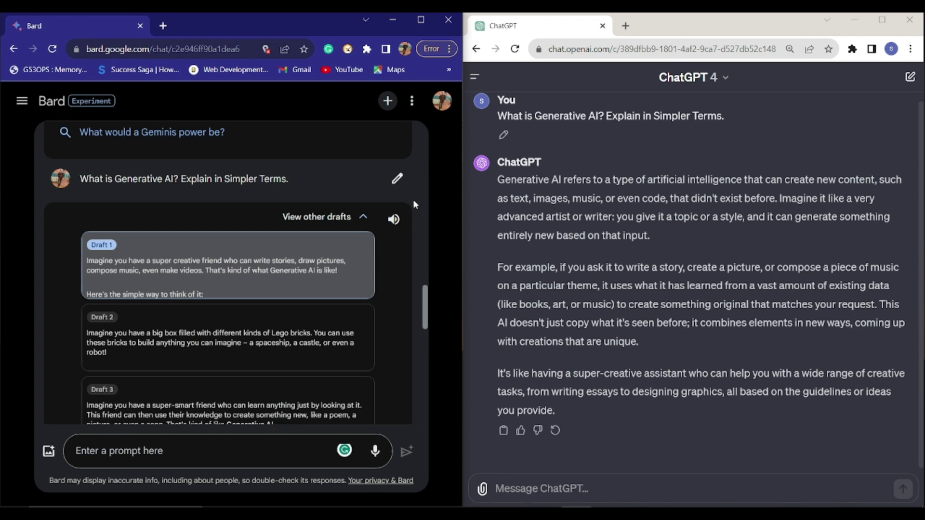
click(350, 224)
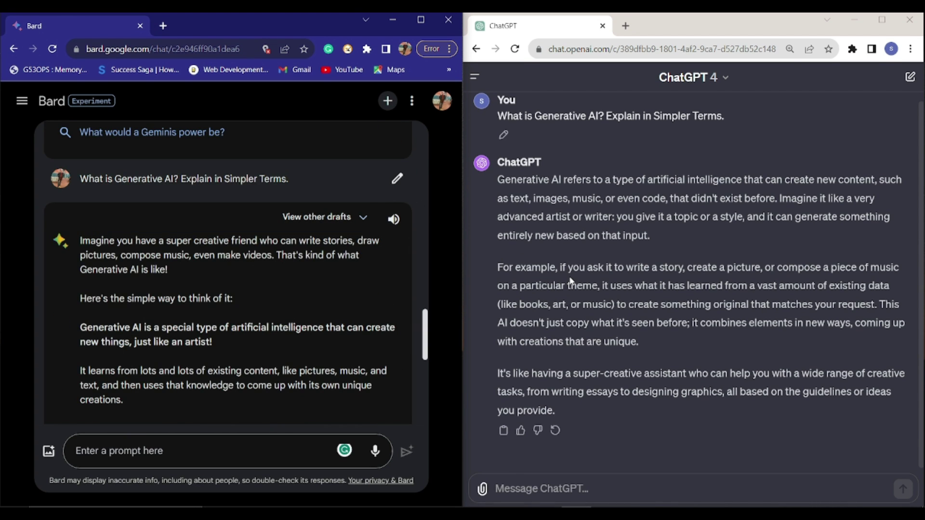
Read Bard's generative AI explanation alongside ChatGPT's answer, highlighting the line "Think of it like this:".
click(569, 492)
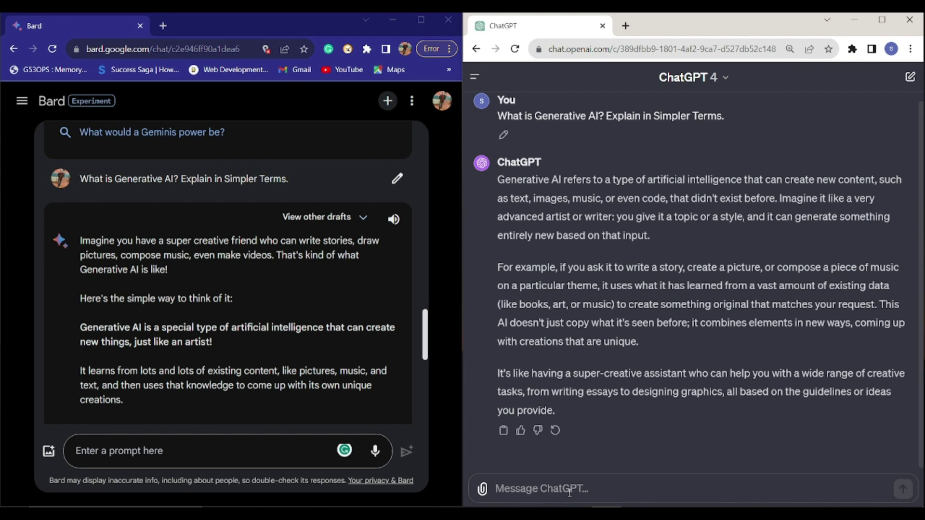
scroll(185, 351, down, 1)
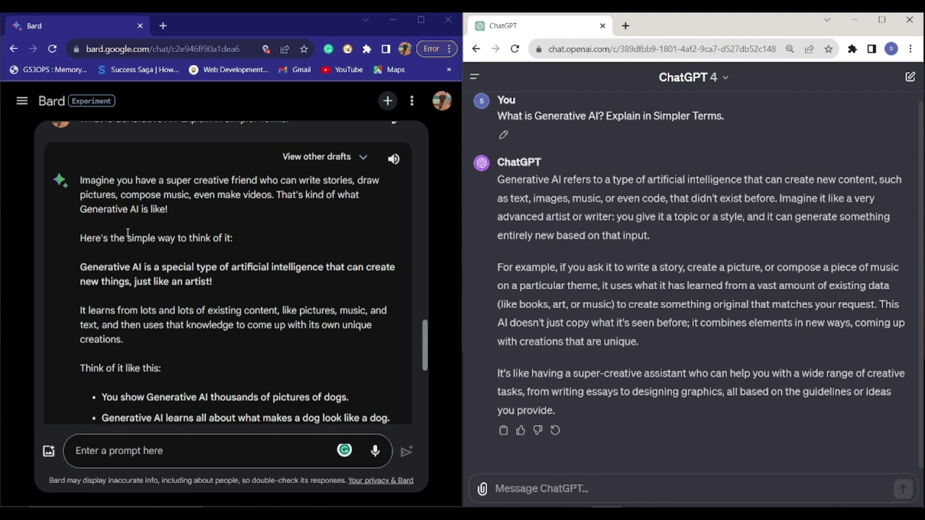
scroll(155, 277, down, 1)
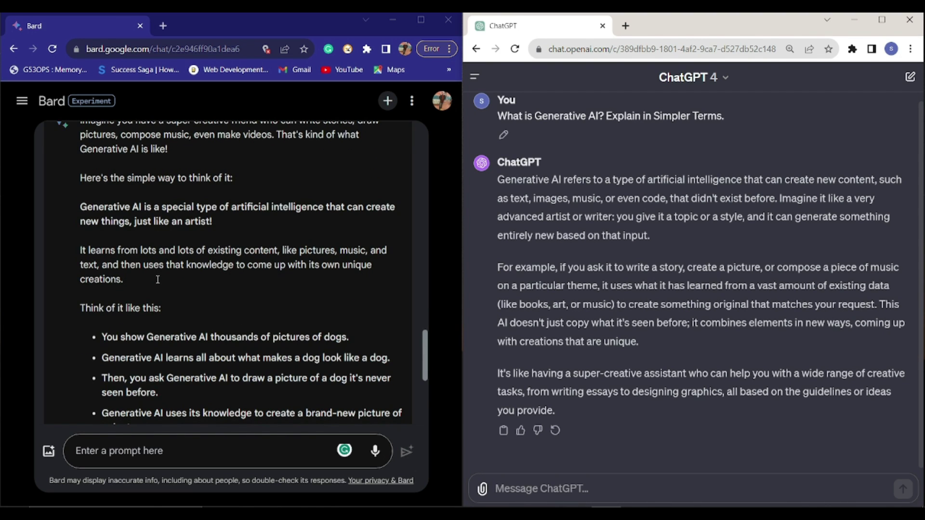
scroll(157, 279, down, 1)
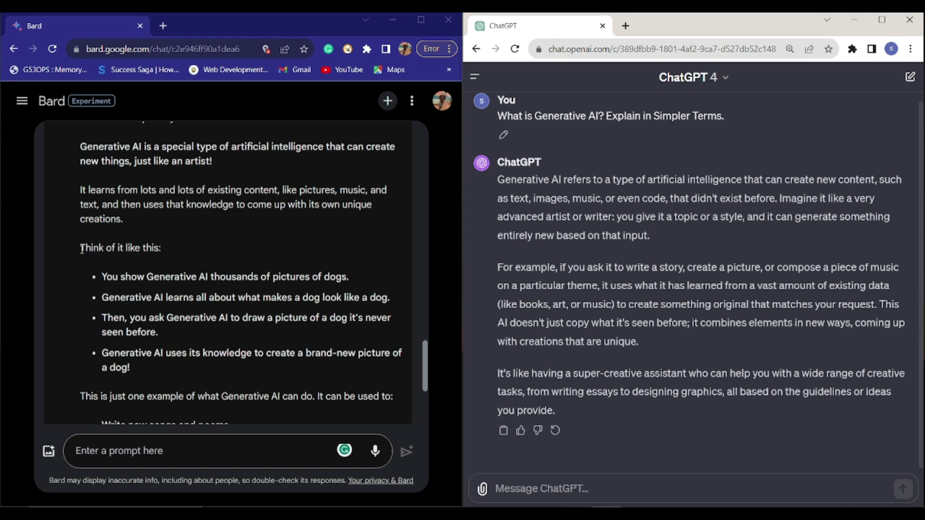
drag(80, 248, 168, 249)
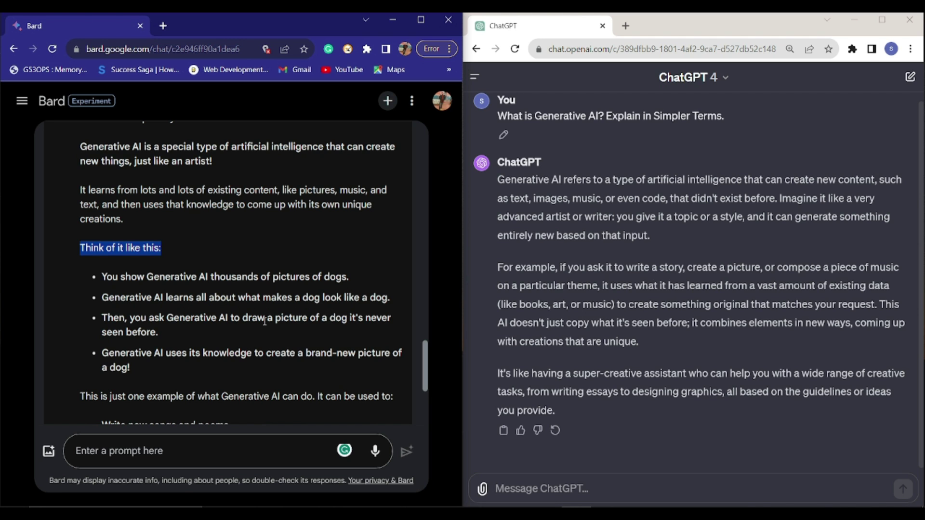
Compare Bard's list of generative AI uses with ChatGPT's explanation, highlighting the list and ChatGPT's text and clearing the highlights.
scroll(209, 323, down, 4)
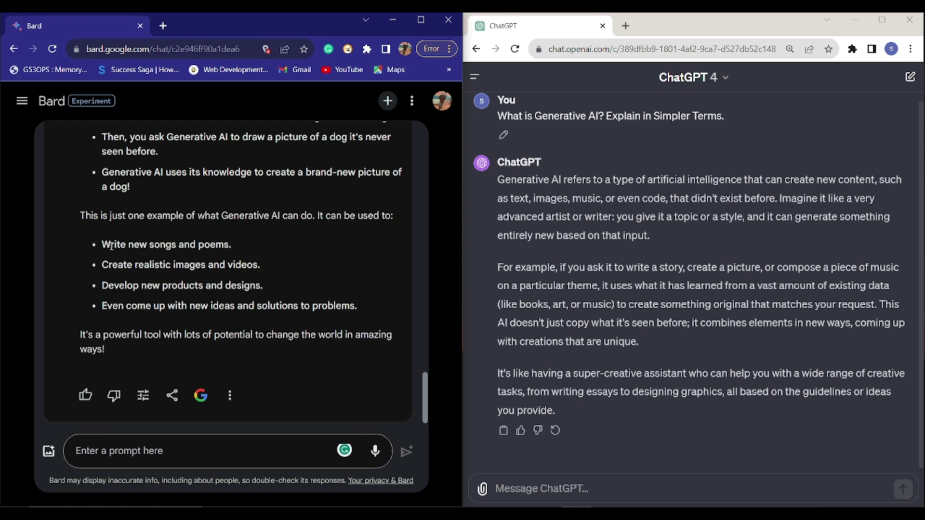
drag(101, 244, 367, 305)
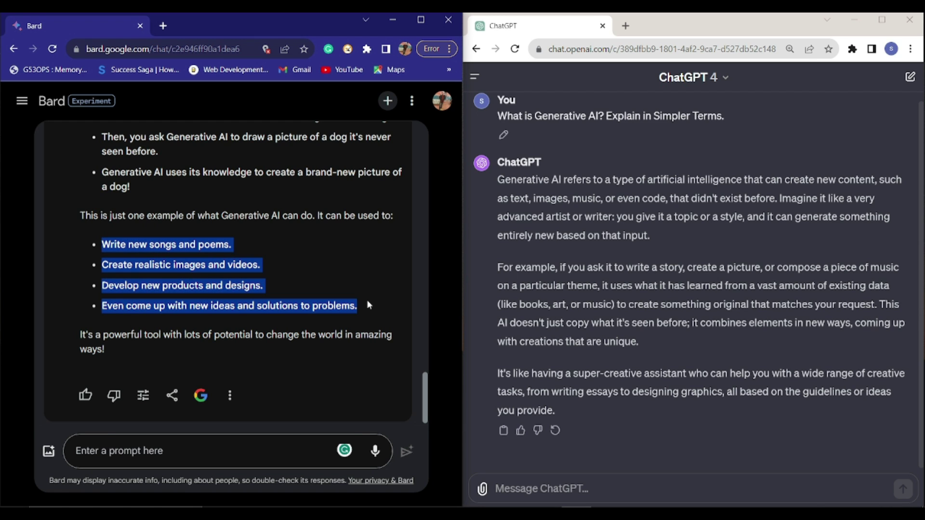
drag(497, 179, 573, 374)
click(687, 345)
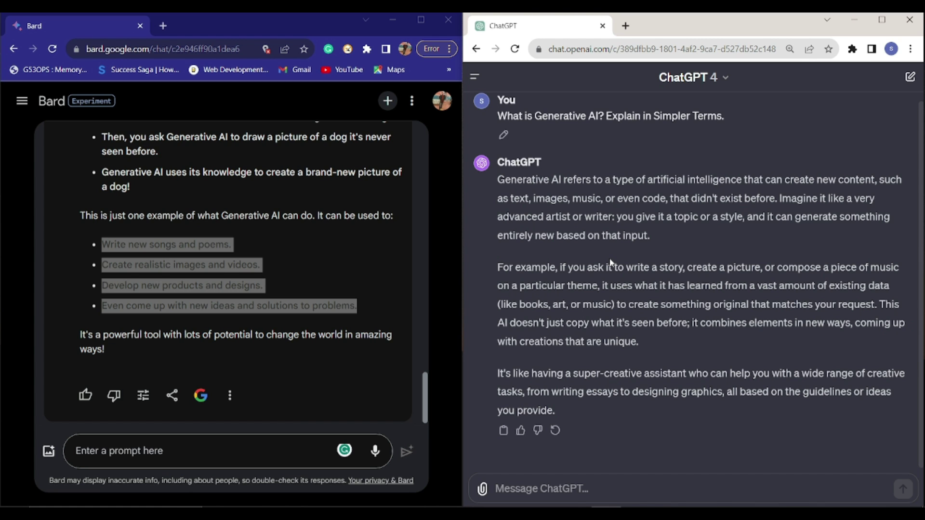
click(341, 274)
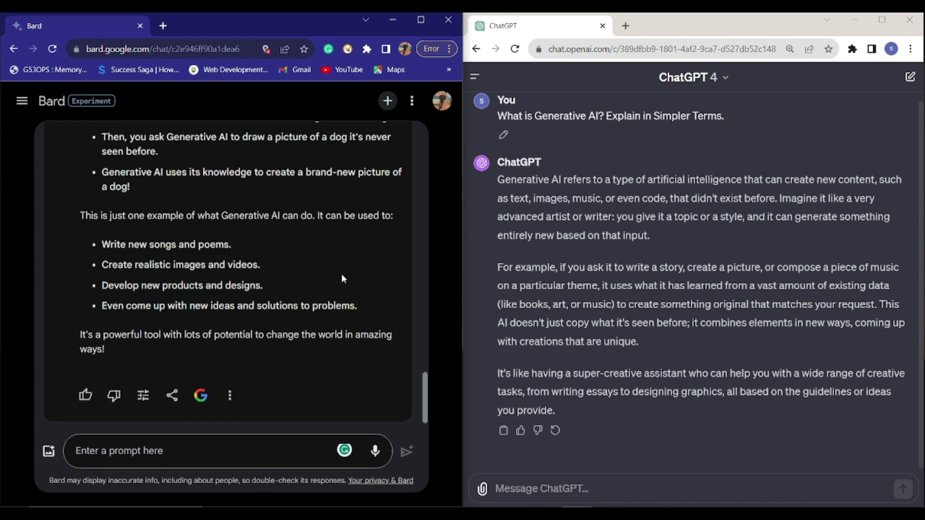
Reread Bard's generative AI answer, highlighting its opening "Imagine you have a super creative friend" paragraph, and check the response's extra options.
scroll(341, 275, up, 7)
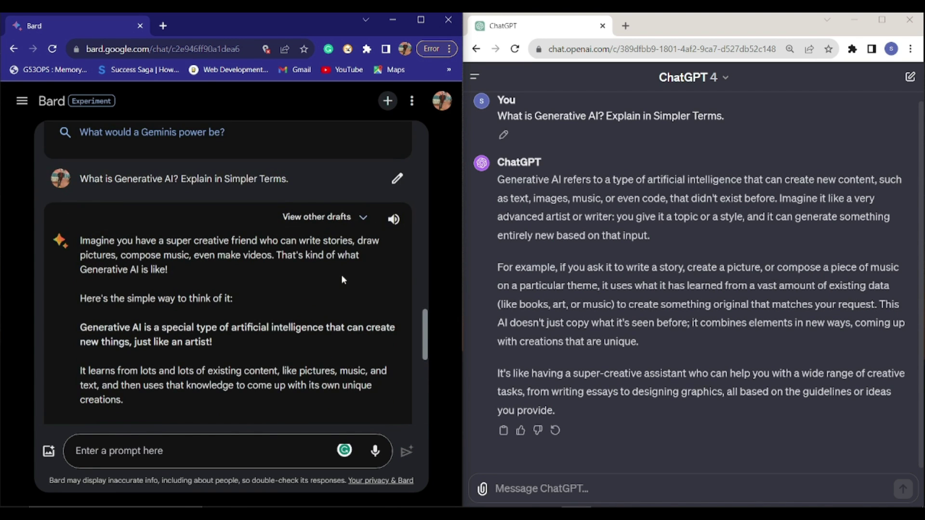
scroll(341, 275, down, 5)
scroll(342, 275, down, 3)
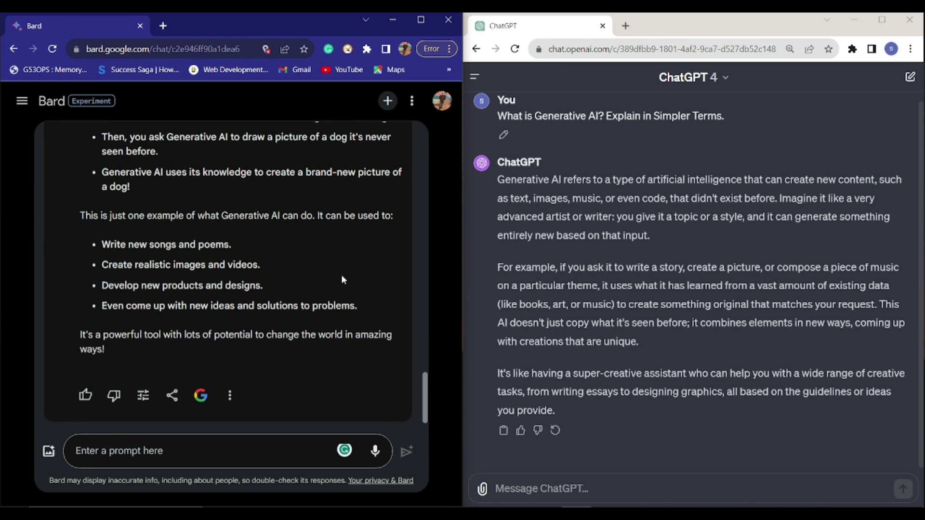
scroll(342, 276, up, 3)
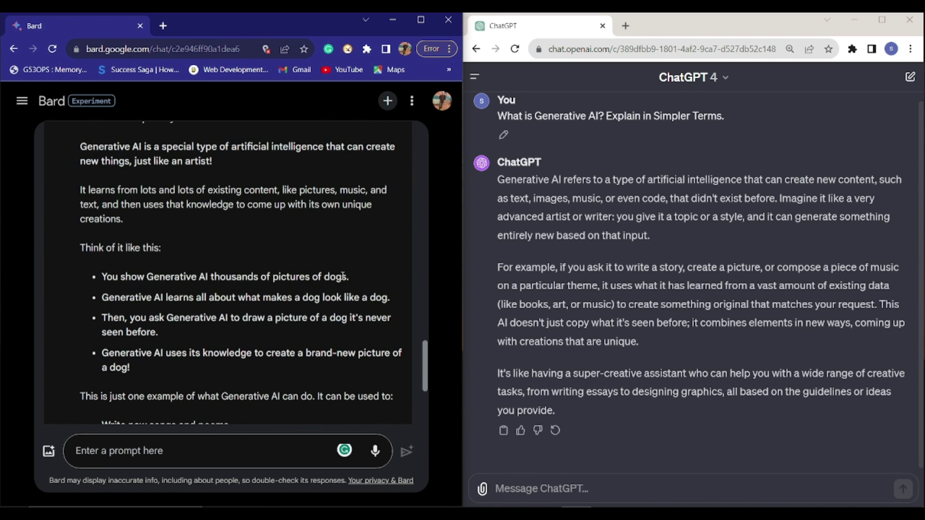
scroll(341, 275, up, 2)
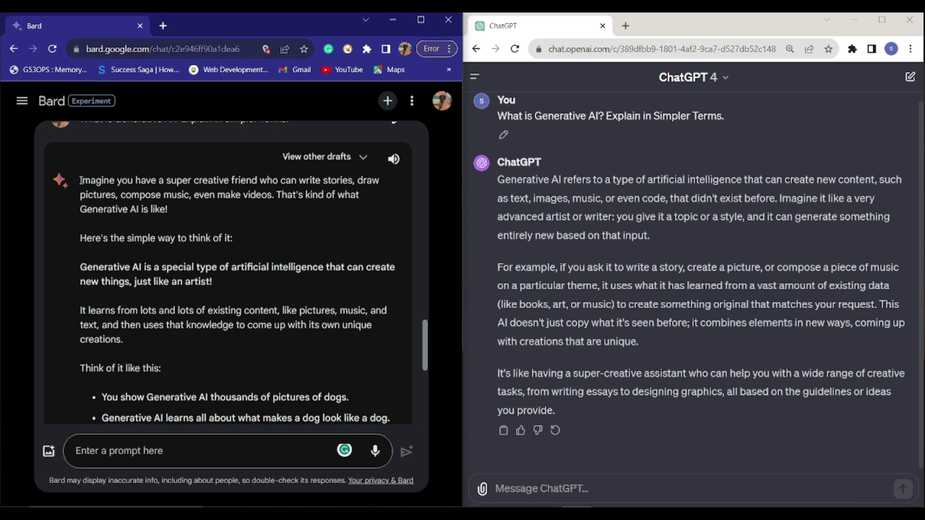
drag(81, 180, 194, 206)
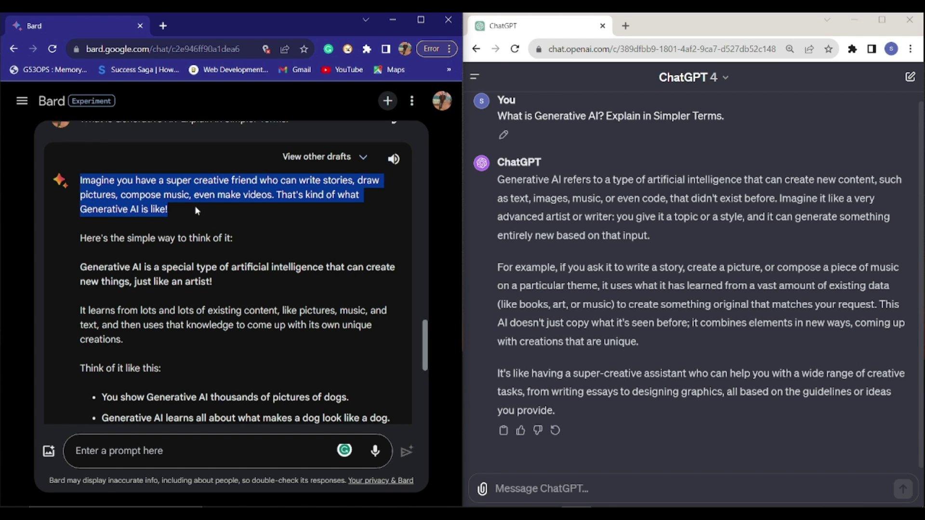
scroll(229, 276, down, 2)
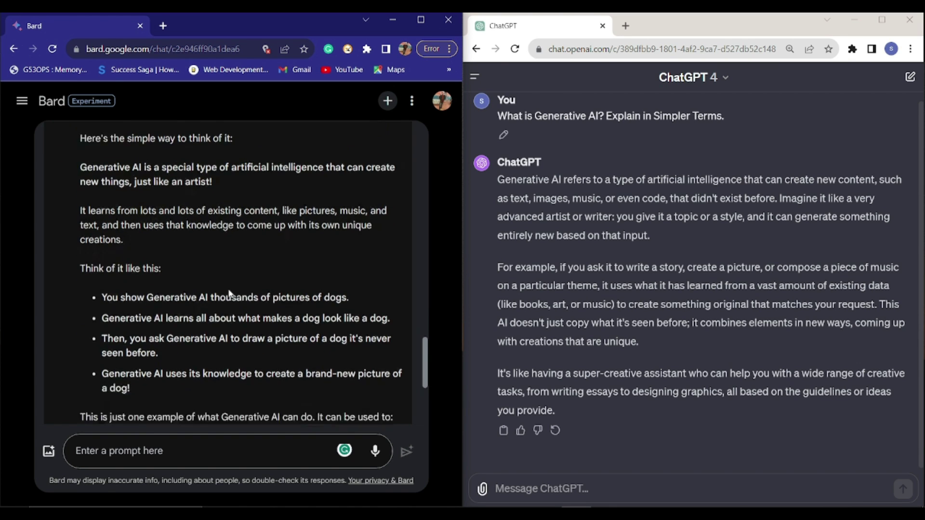
scroll(230, 293, down, 2)
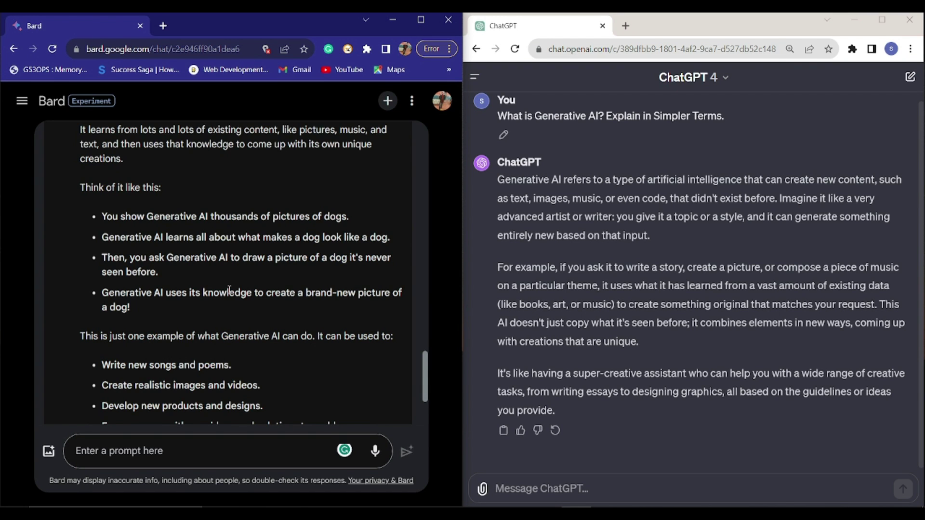
scroll(229, 289, up, 4)
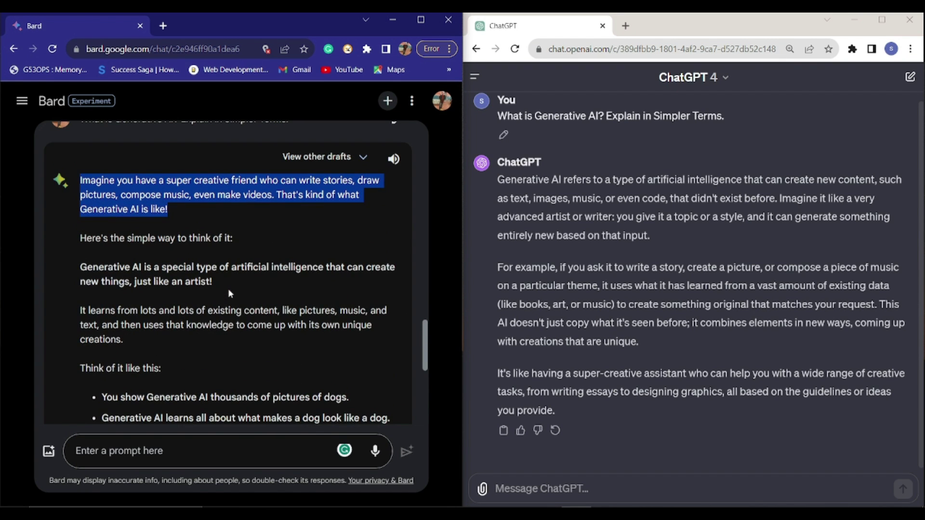
click(229, 289)
scroll(303, 303, down, 5)
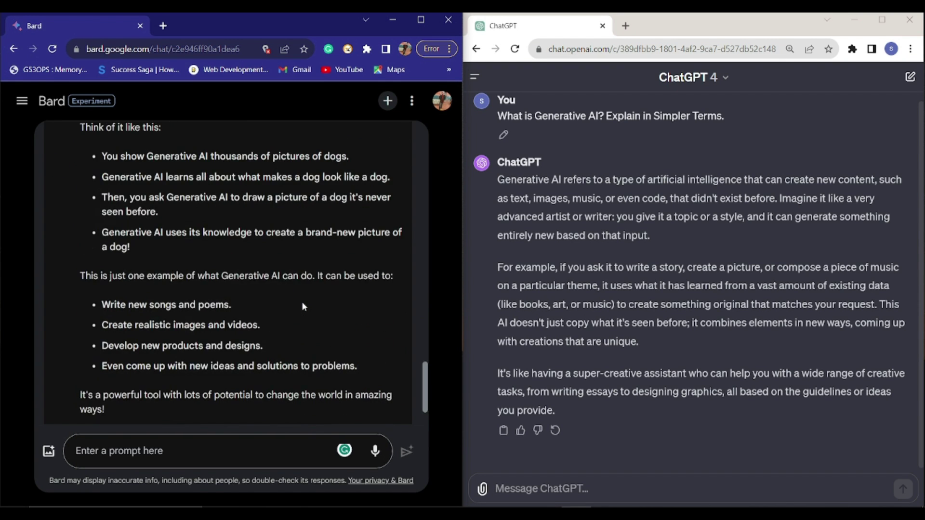
scroll(303, 306, down, 1)
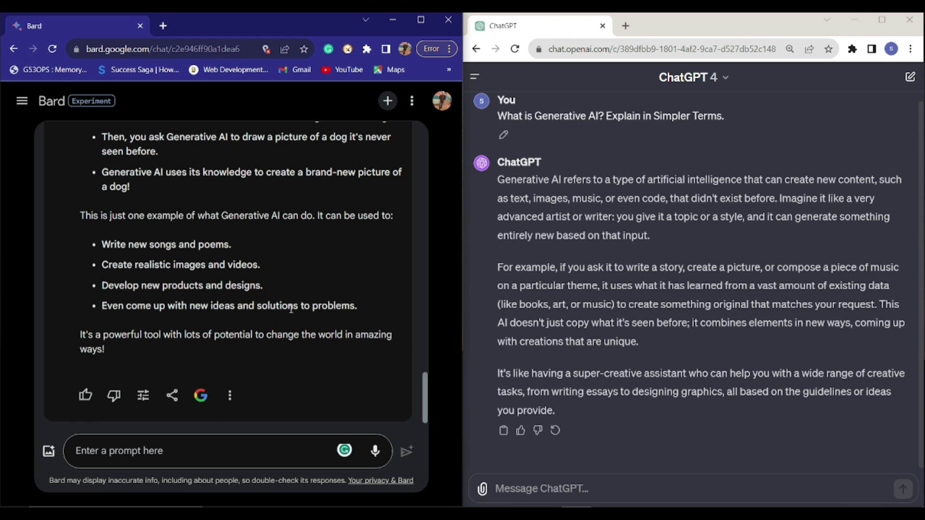
click(229, 395)
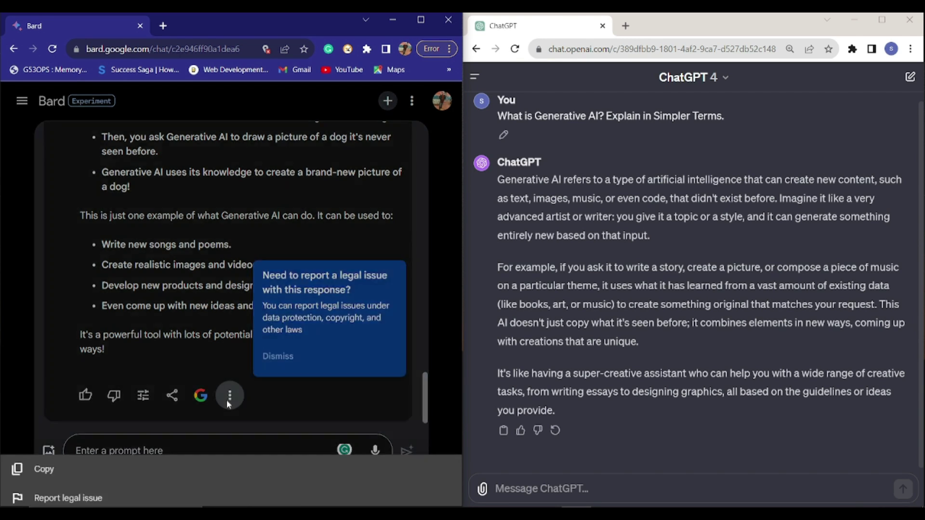
click(315, 412)
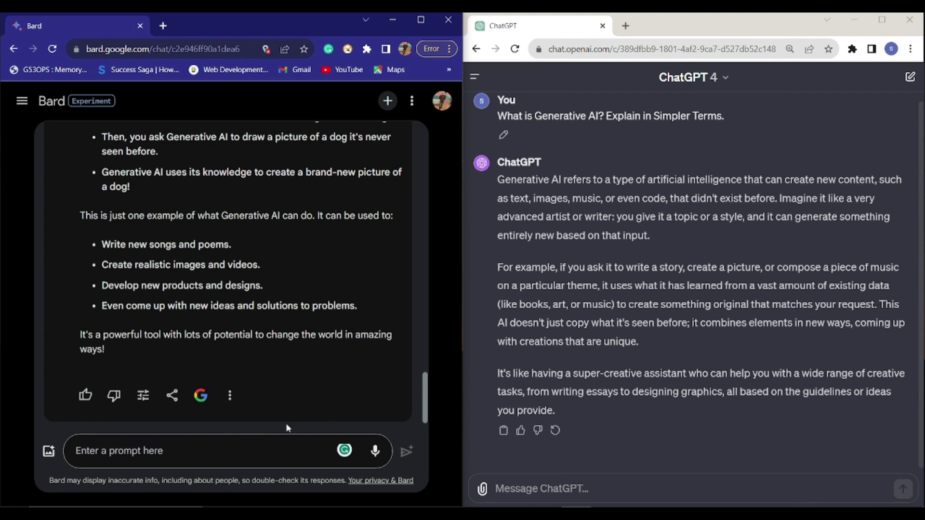
Ask both Bard and ChatGPT 4 the follow-up "Give me 3 sources".
click(225, 446)
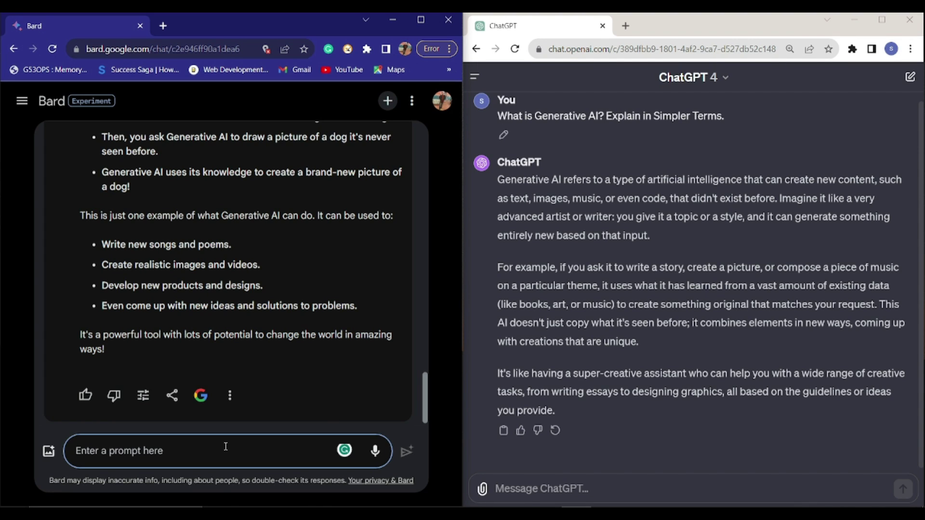
text(Give me 3 sour)
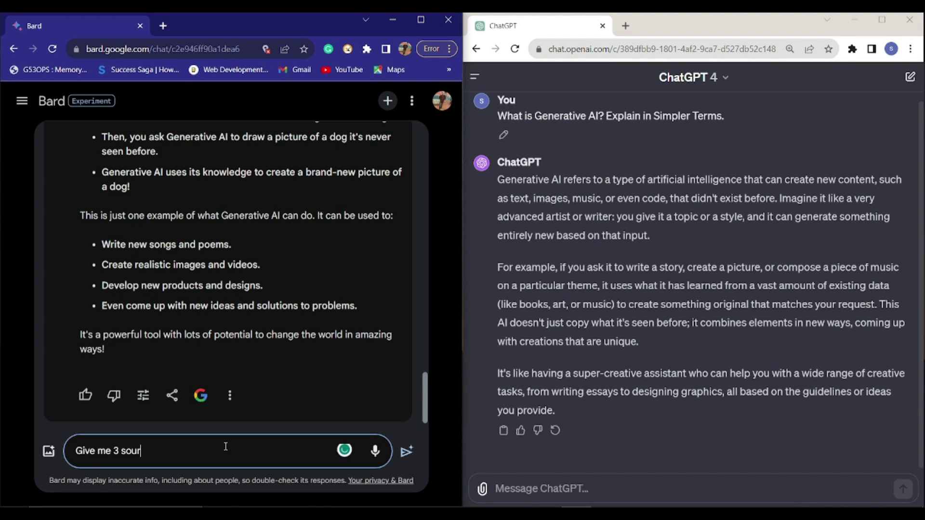
text(ces)
key(Return)
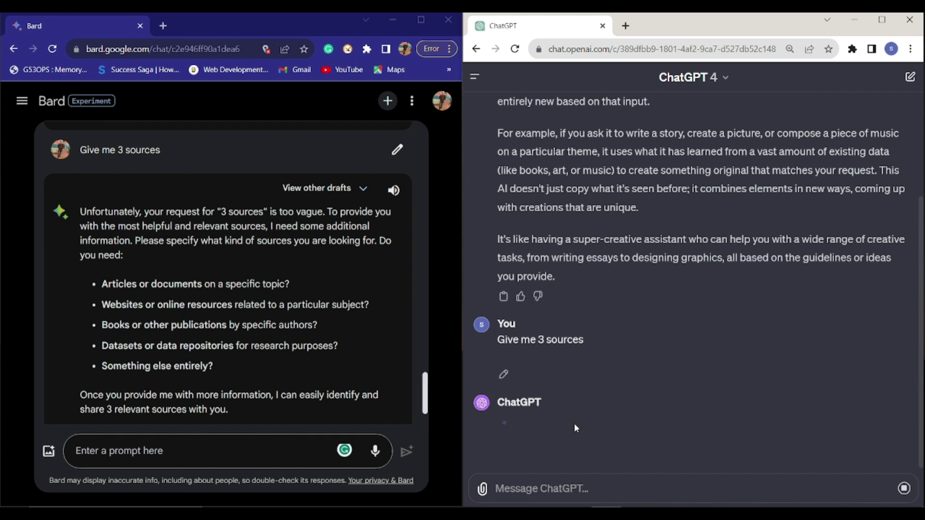
Open the first source cited in ChatGPT's answer, skim the MIT News article "Explained: Generative AI" and close it.
scroll(615, 374, up, 3)
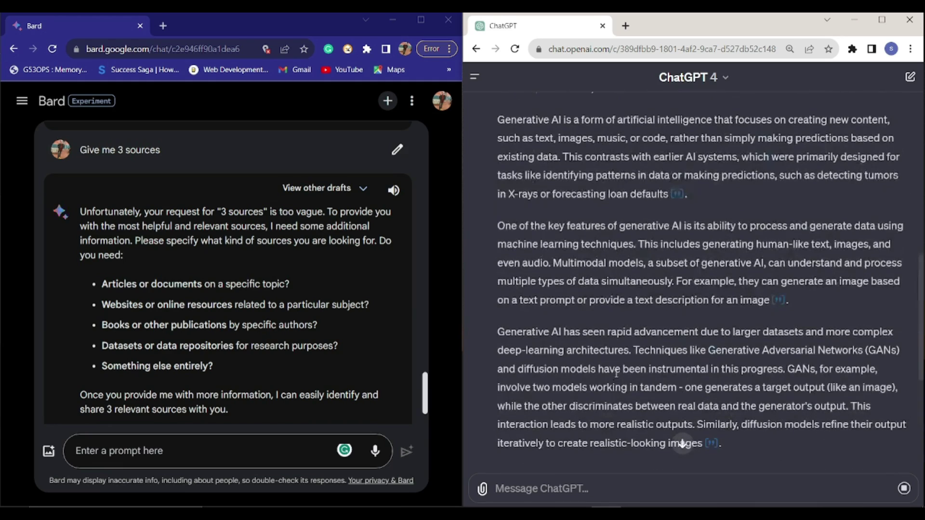
click(677, 193)
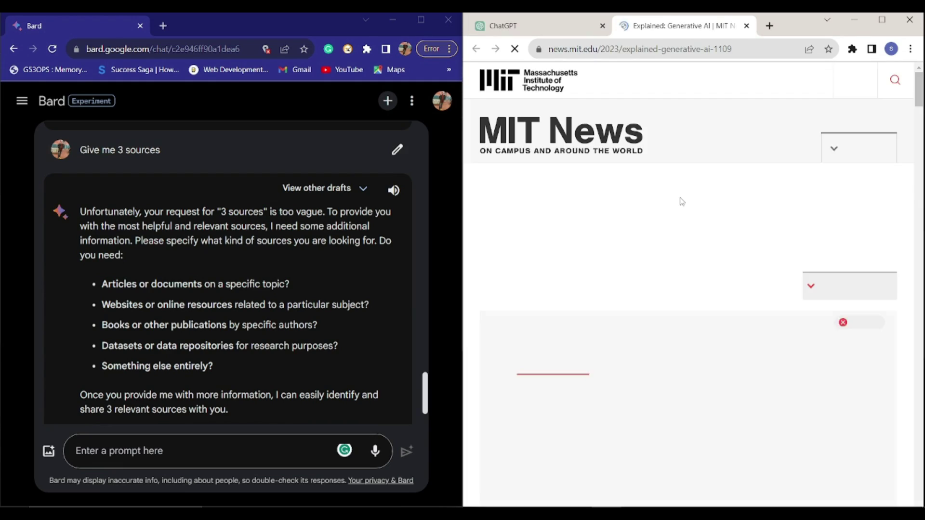
scroll(626, 299, down, 9)
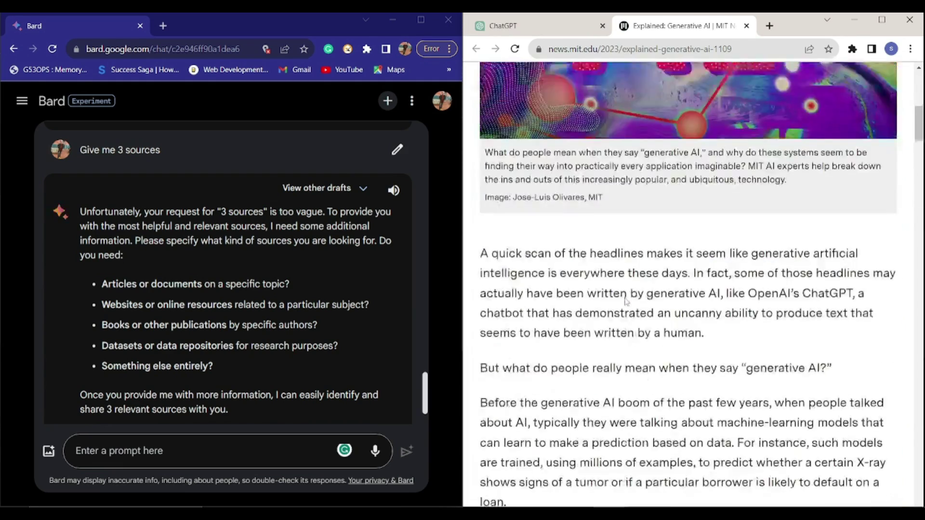
scroll(626, 301, down, 5)
scroll(626, 301, up, 15)
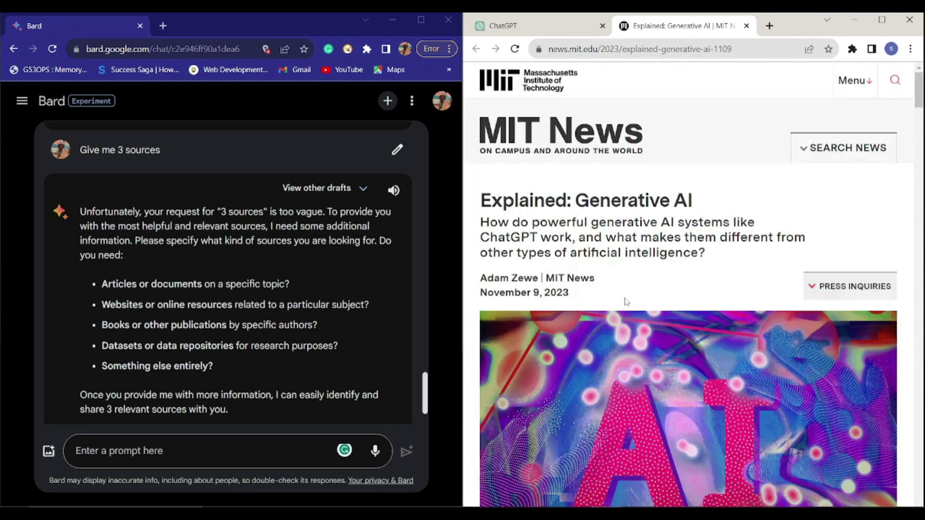
triple_click(597, 194)
click(746, 25)
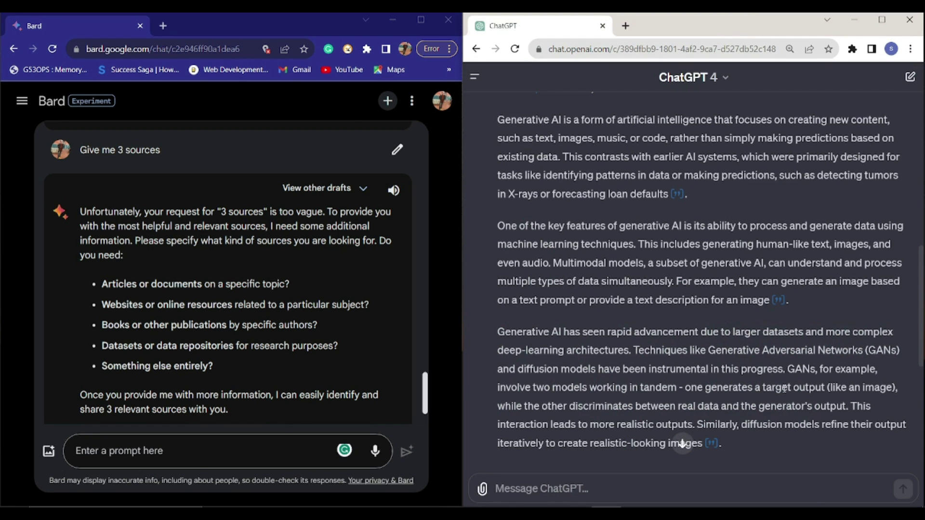
Review Bard's reply to "Give me 3 sources" alongside its preceding generative AI answer, highlighting the start of the reply.
mouse_move(777, 306)
drag(82, 212, 247, 324)
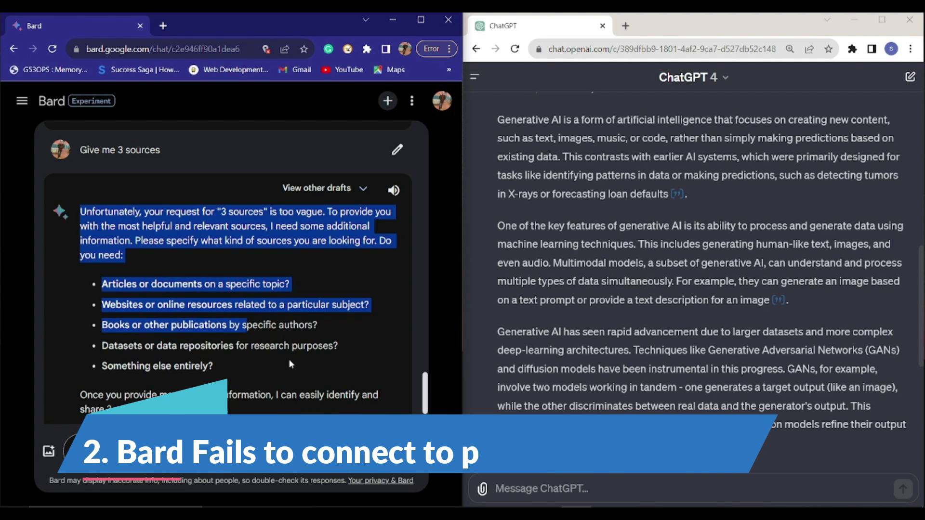
scroll(290, 360, up, 6)
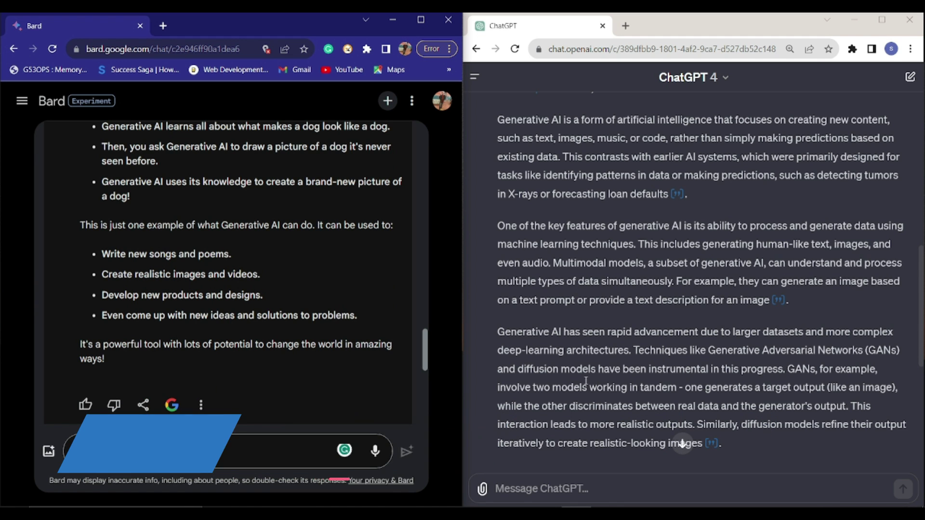
scroll(331, 365, up, 7)
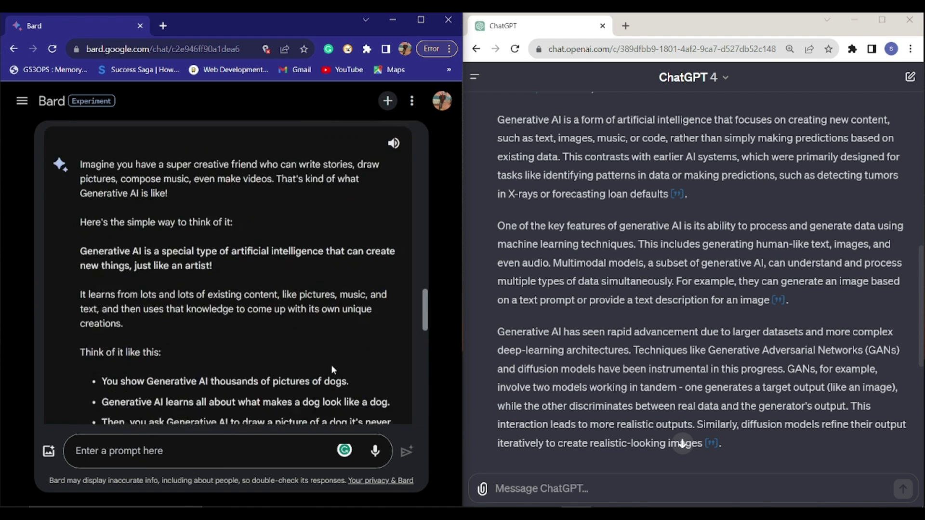
scroll(331, 365, down, 9)
scroll(332, 367, down, 5)
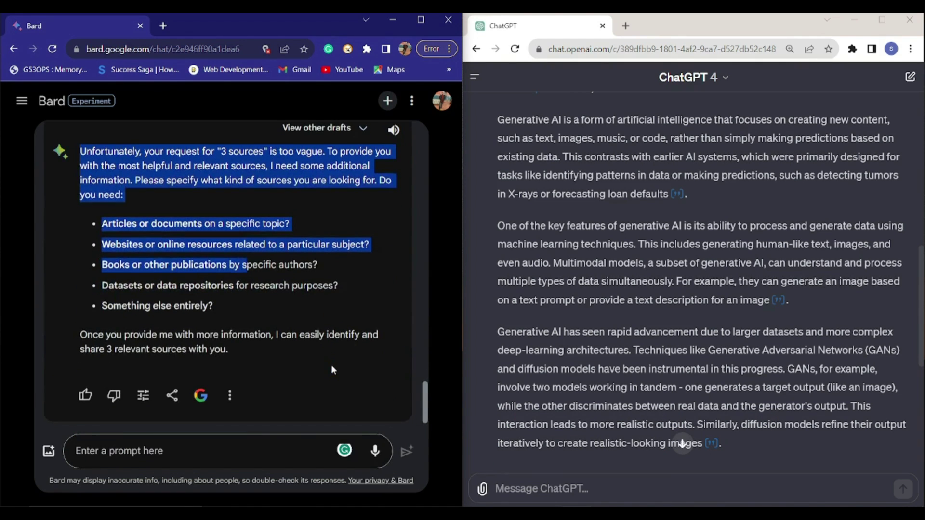
click(311, 380)
scroll(310, 377, up, 3)
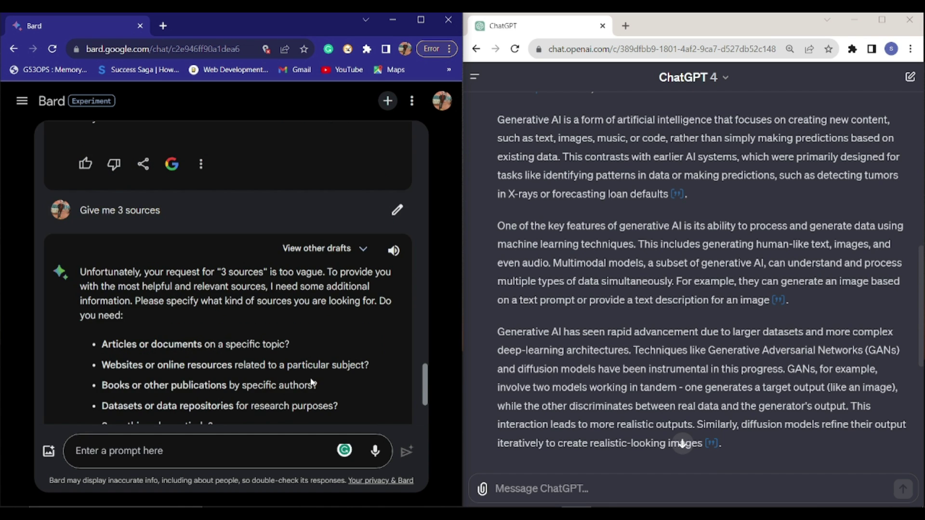
scroll(310, 377, down, 3)
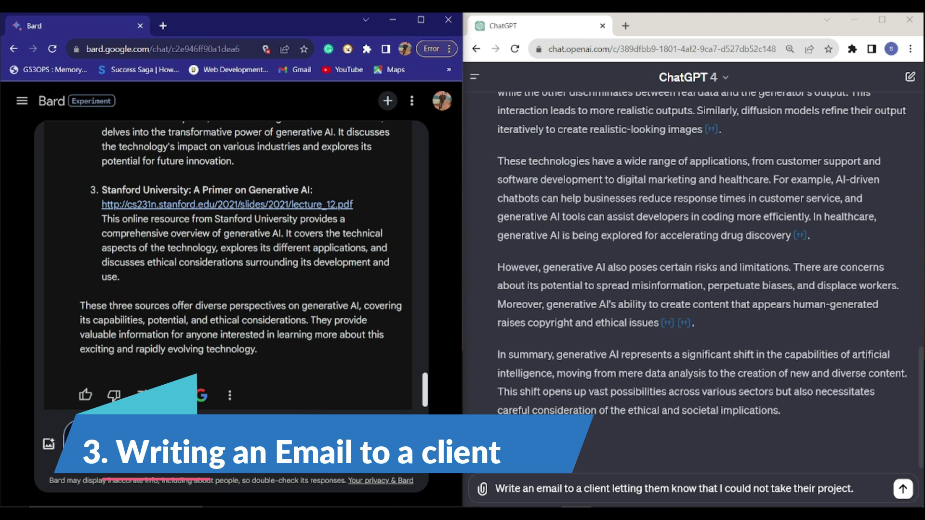
Ask both Bard and ChatGPT 4 "Write an email to a client letting them know that I could not take their project.".
click(172, 457)
text(Write an email to a client letting them know that I could not take their project.)
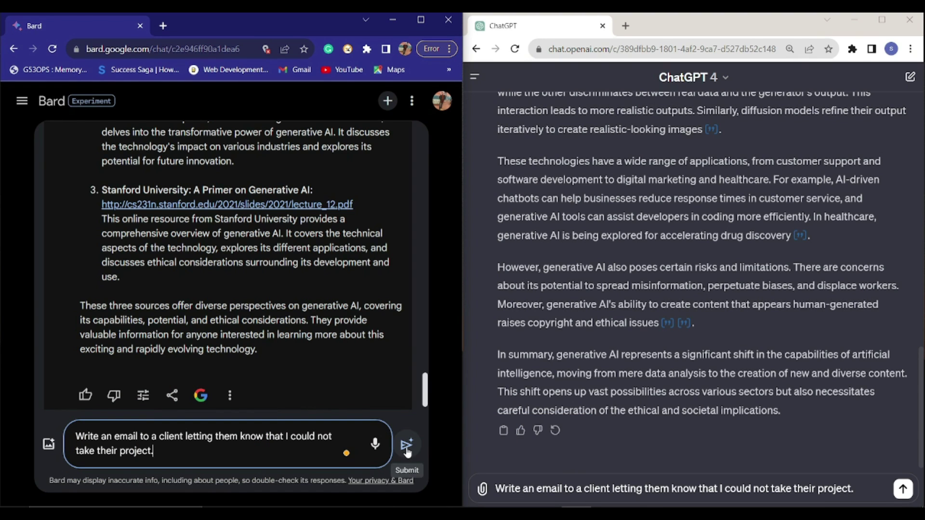
click(902, 489)
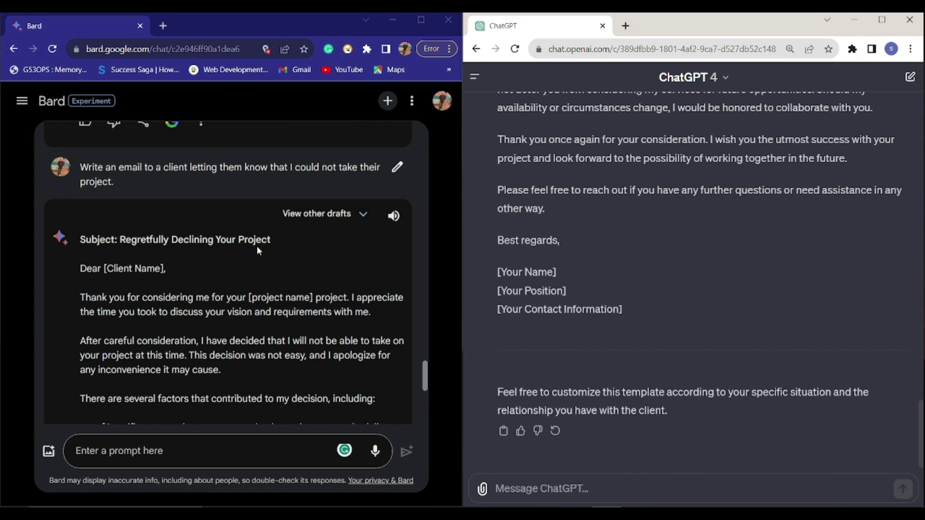
Look over Bard's alternative drafts of the client email, collapse the draft list and read the first draft.
click(318, 214)
scroll(195, 361, down, 3)
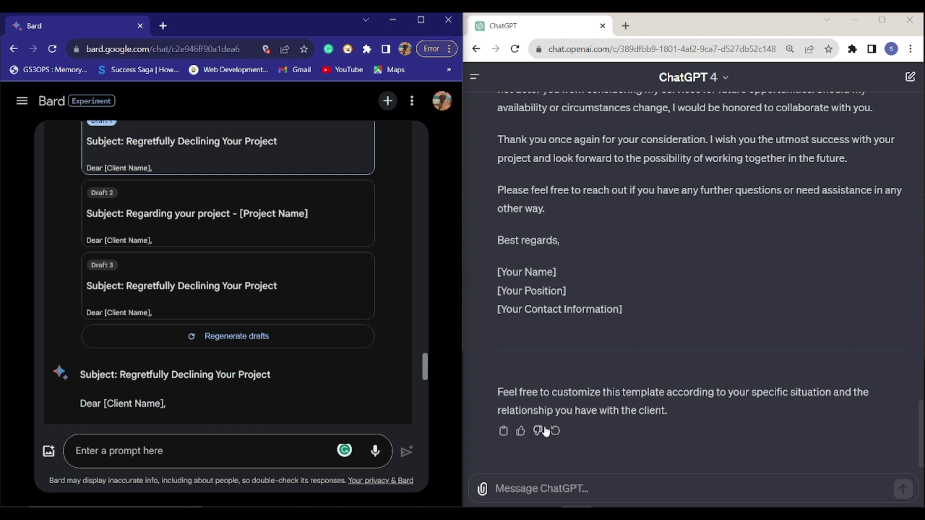
scroll(267, 342, up, 4)
click(339, 274)
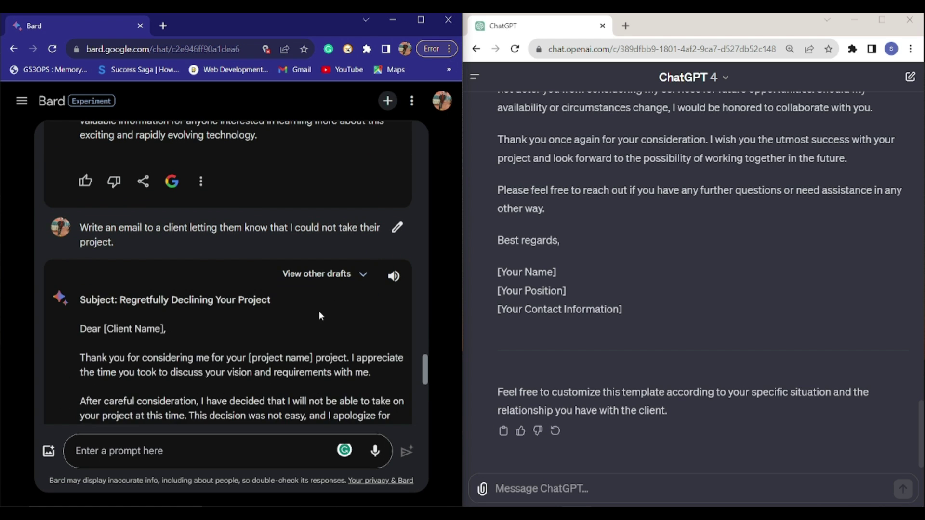
scroll(308, 328, down, 3)
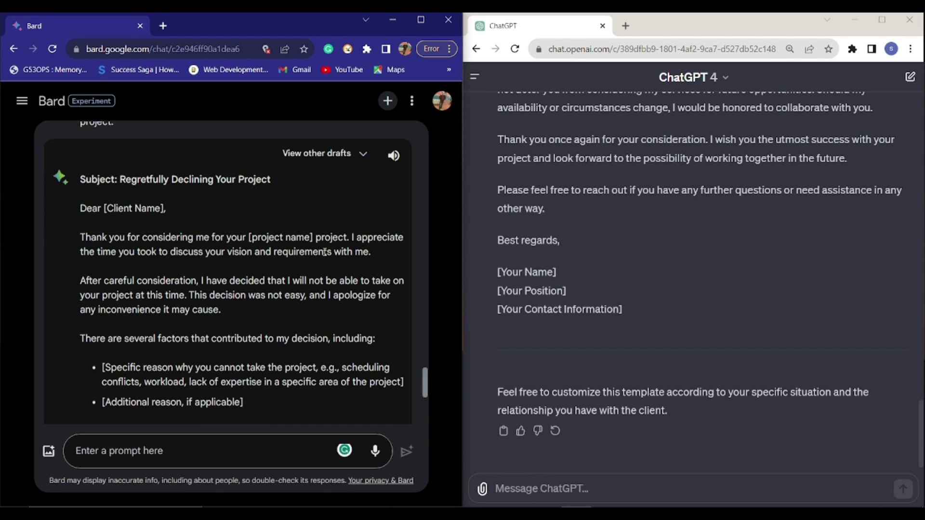
Read Bard's client email draft, highlighting part of its closing text, and return to its subject line.
scroll(357, 248, down, 3)
drag(124, 218, 381, 219)
scroll(113, 316, up, 5)
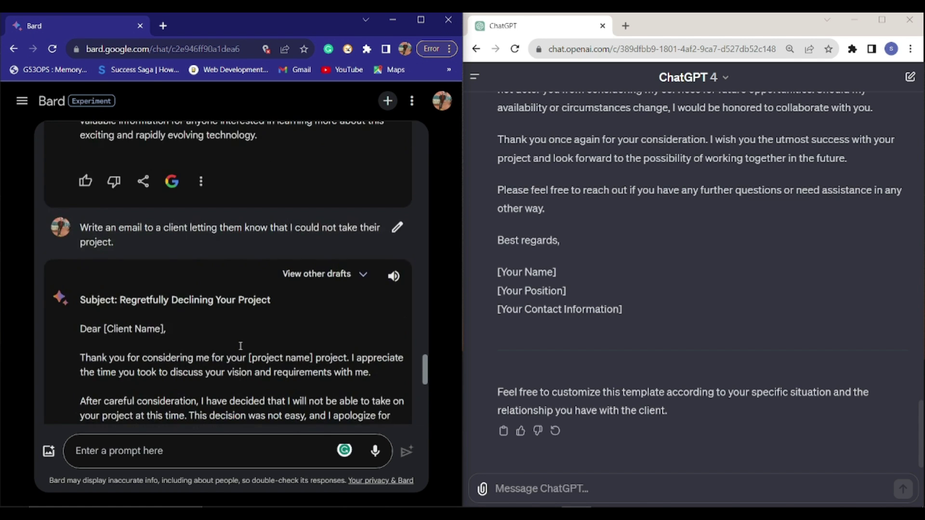
scroll(241, 347, down, 4)
scroll(241, 346, up, 3)
scroll(561, 343, up, 4)
Read the opening of ChatGPT's client email, highlighting "express my gratitude" and the phrase about consideration of current commitments.
scroll(561, 345, up, 8)
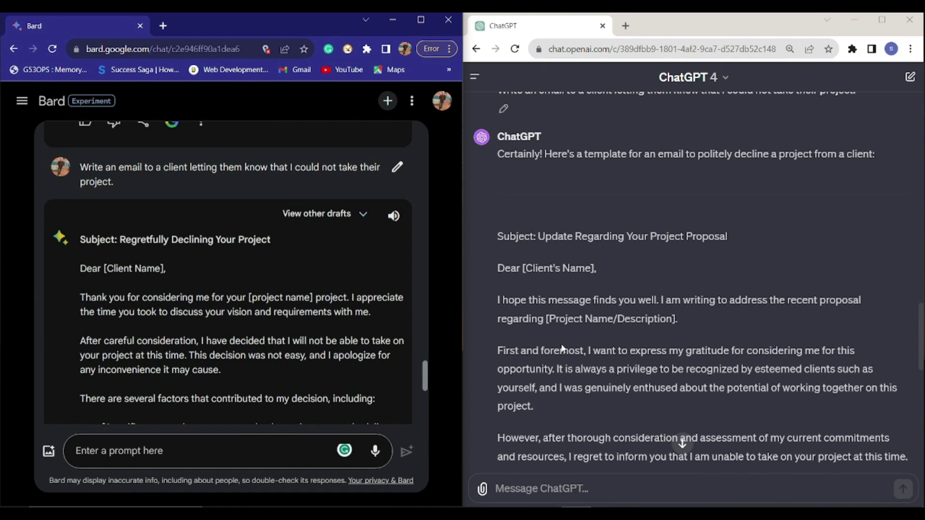
scroll(563, 347, down, 4)
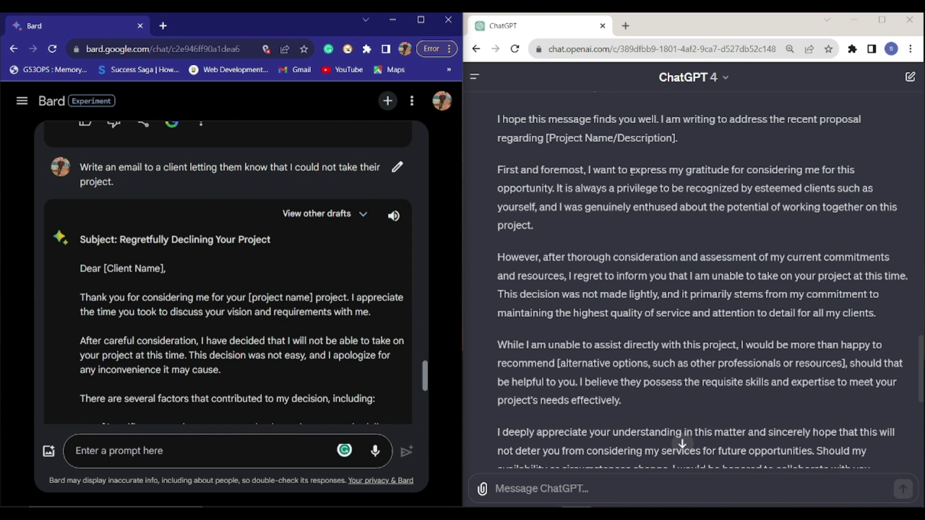
drag(631, 172, 740, 172)
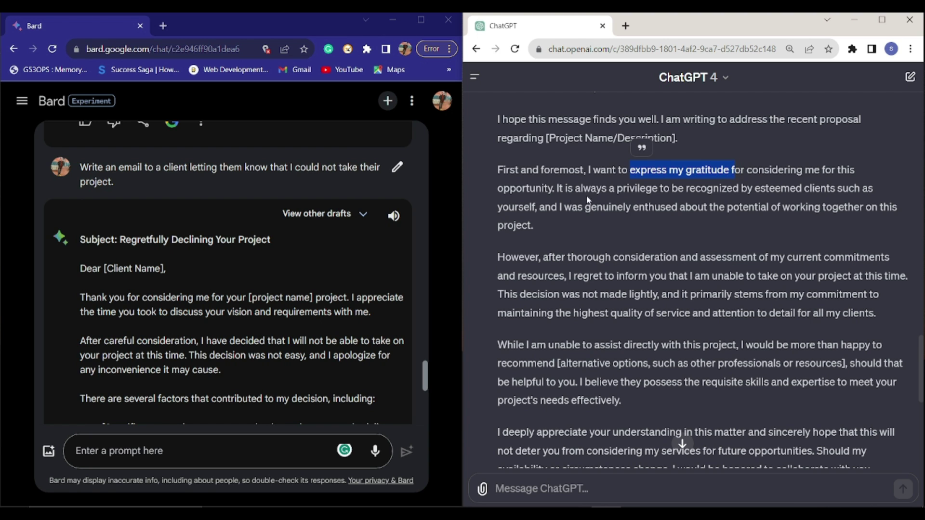
double_click(524, 189)
drag(567, 259, 889, 258)
scroll(594, 304, down, 3)
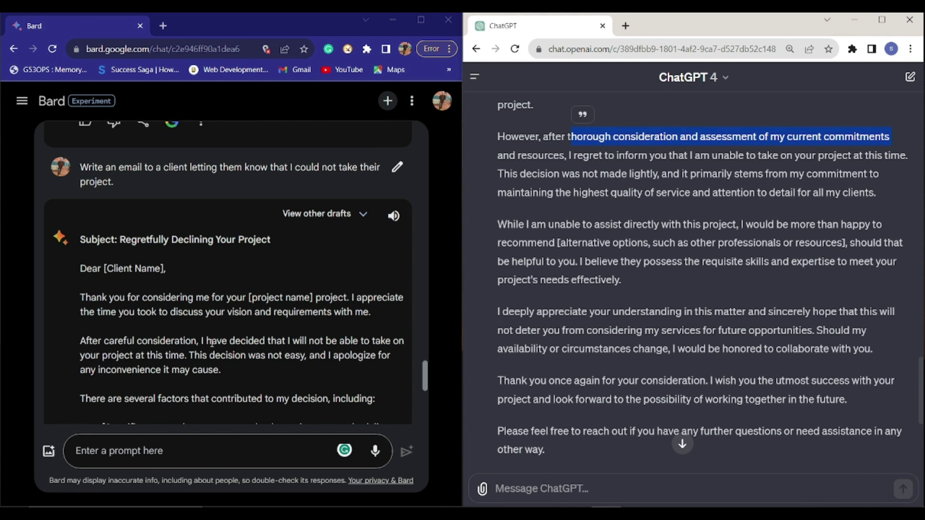
Compare the rest of both client emails, examining Bard's project remarks and ChatGPT's alternatives, closing and signature placeholders.
scroll(212, 343, down, 3)
click(604, 363)
scroll(603, 362, down, 3)
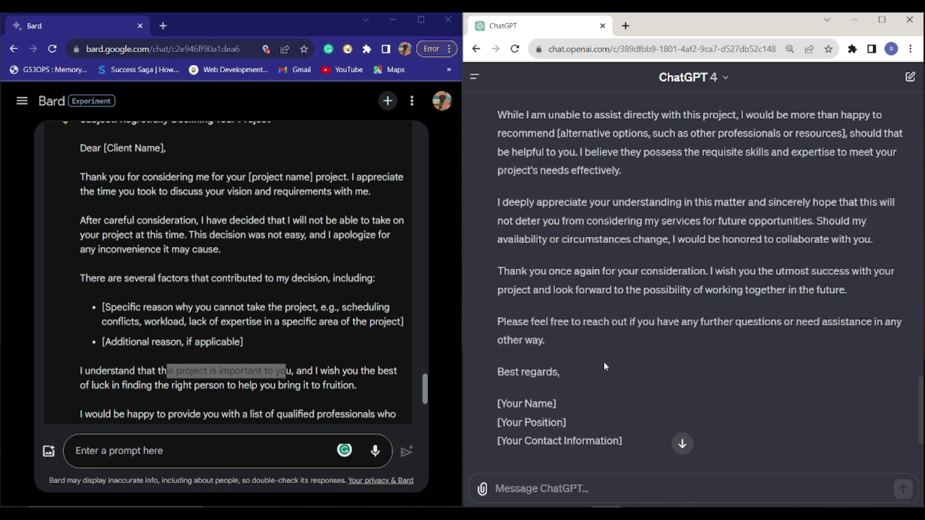
drag(606, 428, 523, 360)
click(652, 378)
scroll(649, 377, up, 3)
scroll(649, 377, up, 2)
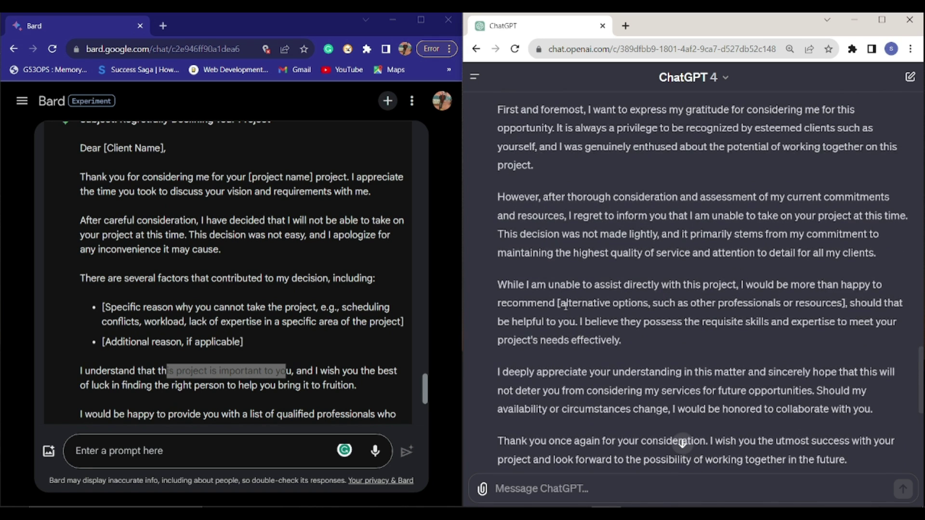
scroll(586, 355, down, 1)
scroll(574, 349, up, 4)
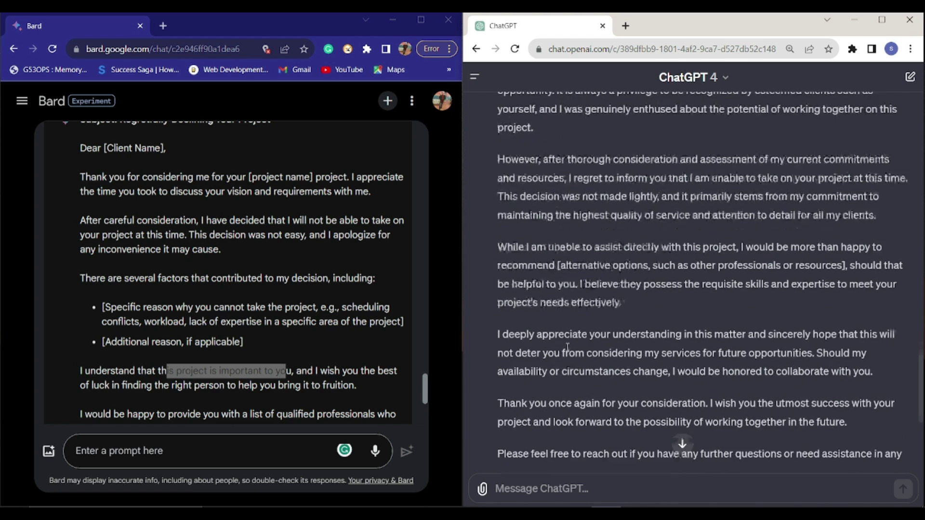
drag(499, 160, 597, 316)
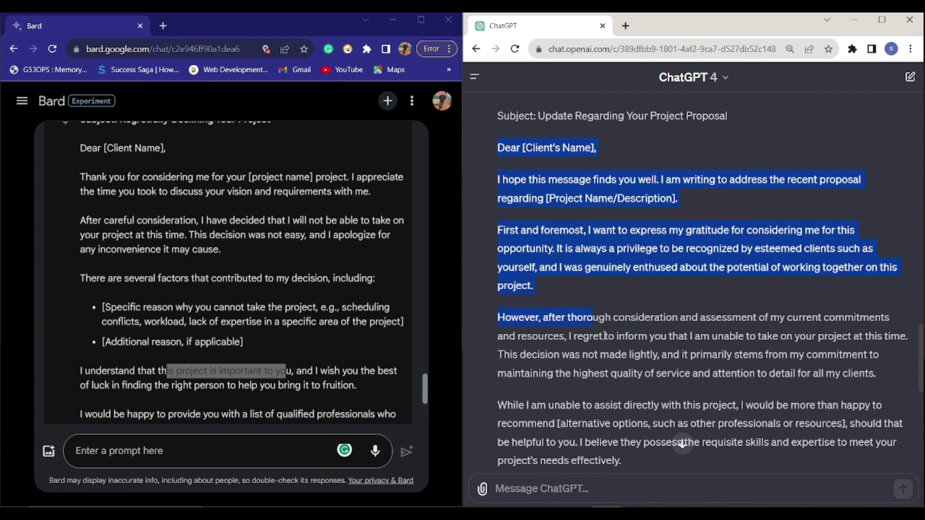
click(530, 332)
click(443, 337)
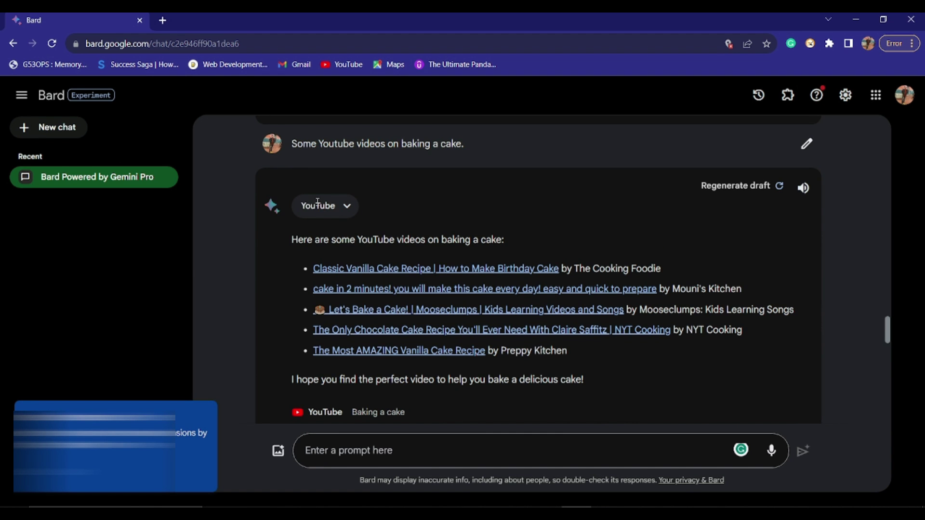
Look through the video links and previews in Bard's reply to "Some Youtube videos on baking a cake.".
click(385, 277)
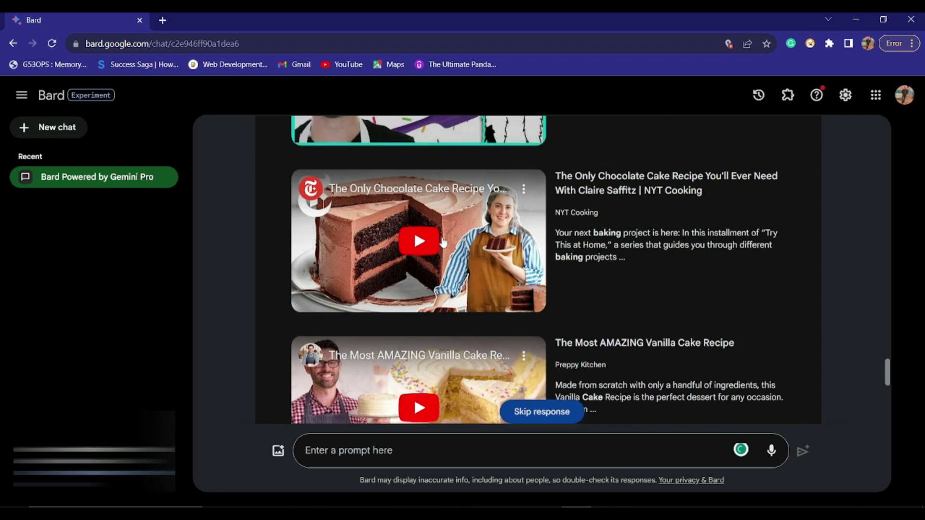
scroll(443, 242, up, 12)
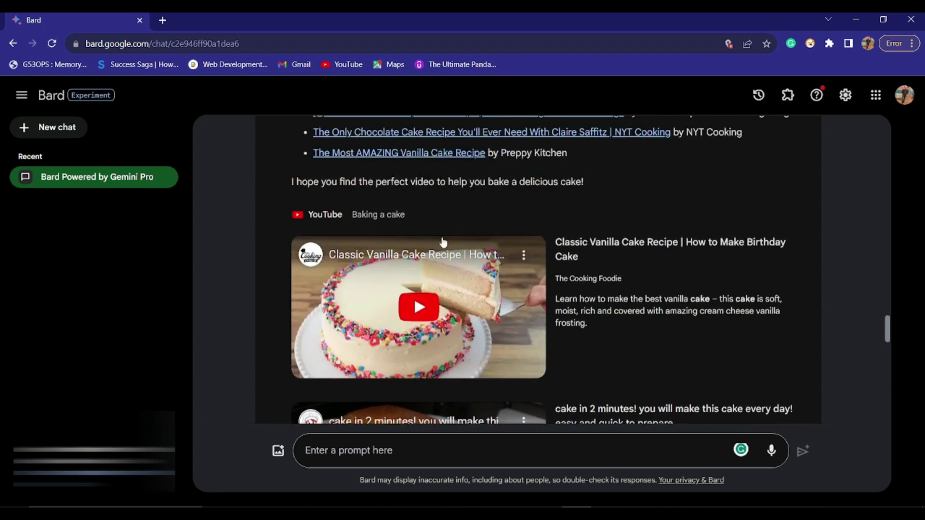
scroll(443, 241, down, 8)
scroll(525, 323, up, 12)
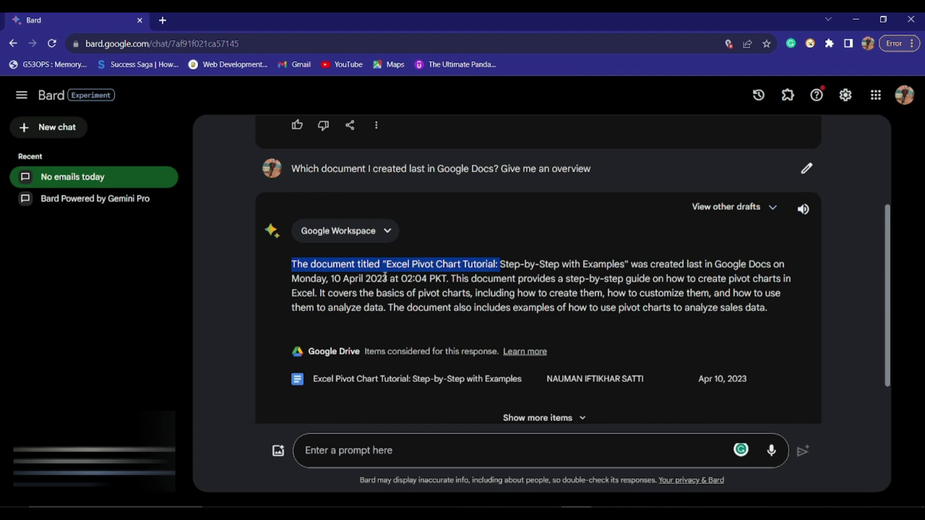
Read Bard's overview of the last created Google Docs document, highlighting the prompt, the answer and the creation date.
click(452, 230)
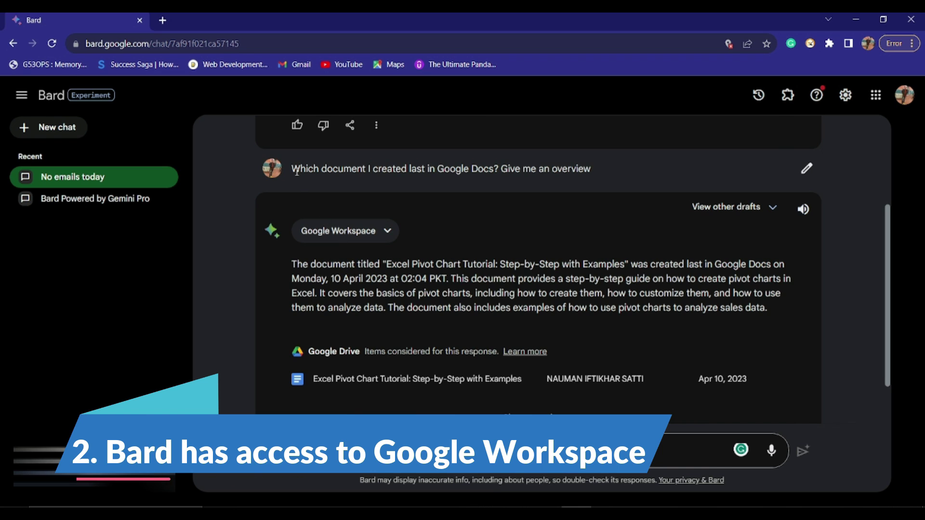
drag(291, 169, 614, 175)
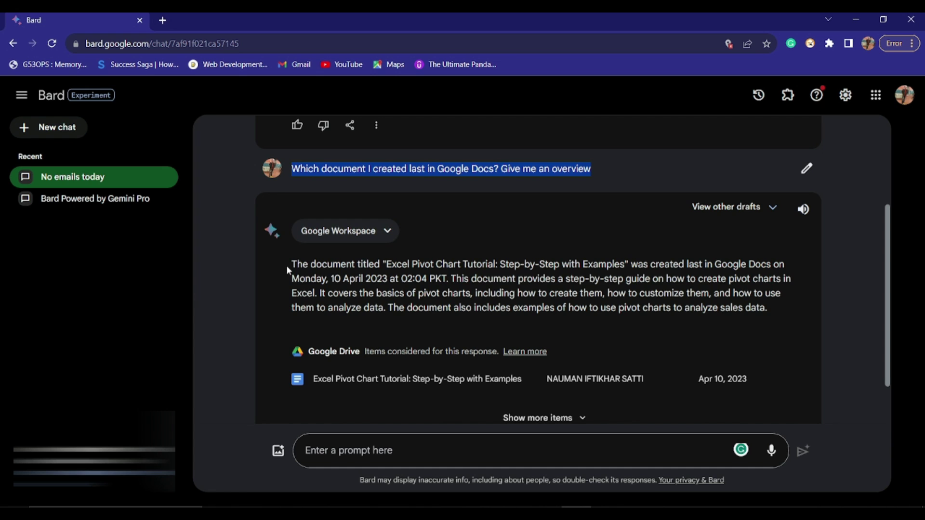
drag(286, 265, 586, 293)
click(583, 322)
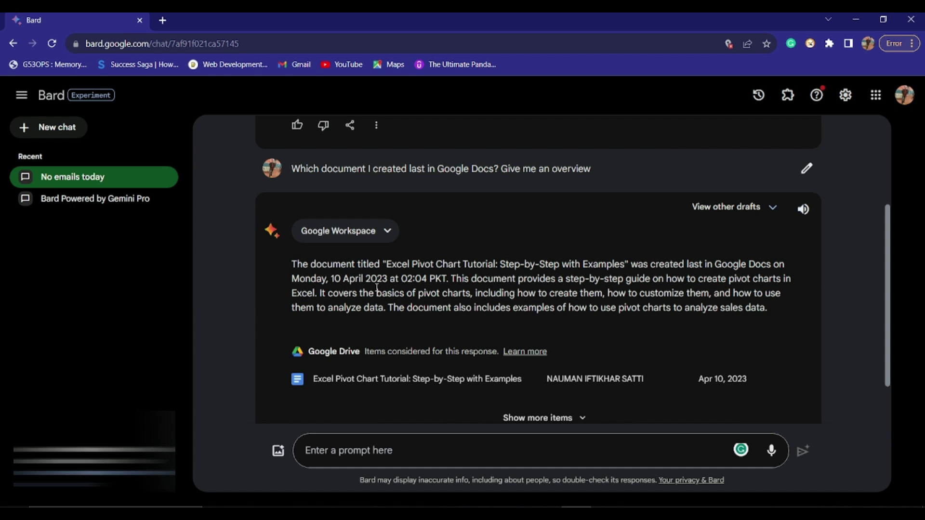
drag(334, 279, 427, 279)
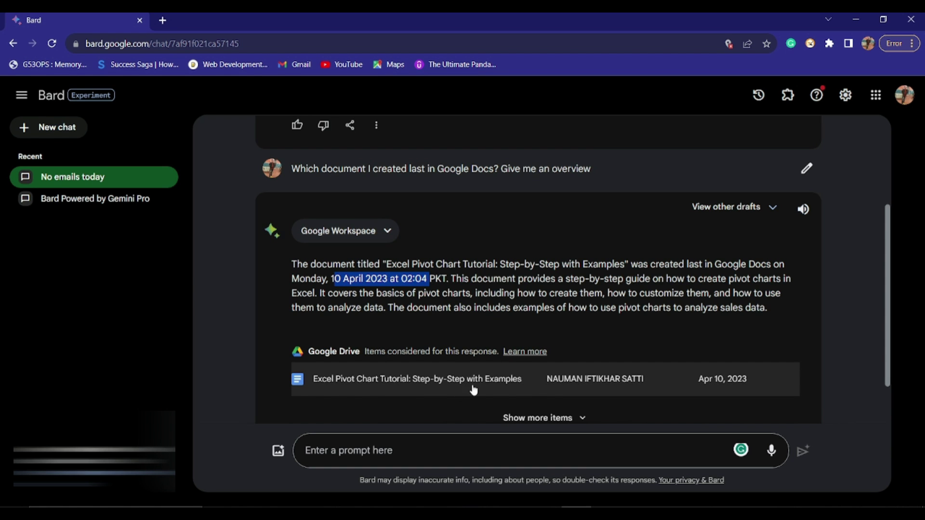
Expand the Google Drive items considered for Bard's document answer, review the listed files and collapse the list.
scroll(465, 385, down, 2)
click(529, 360)
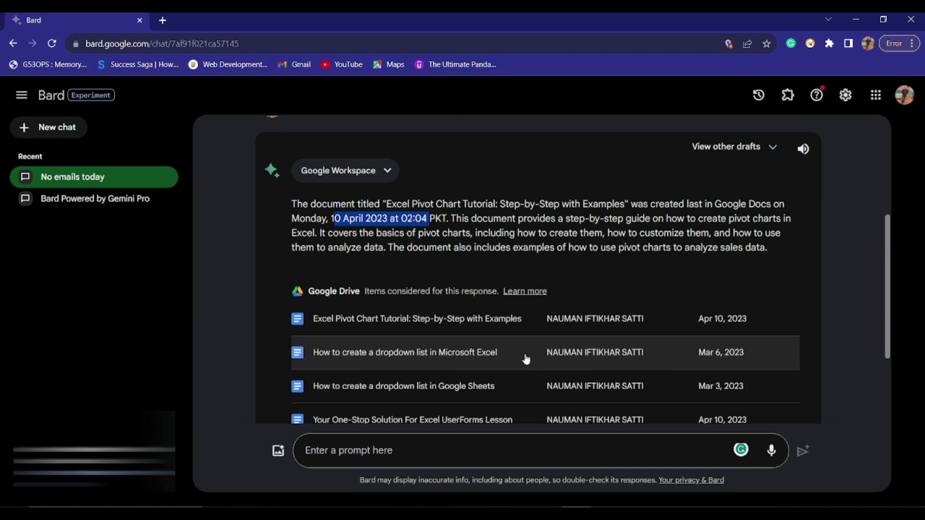
scroll(483, 363, down, 2)
scroll(484, 365, down, 1)
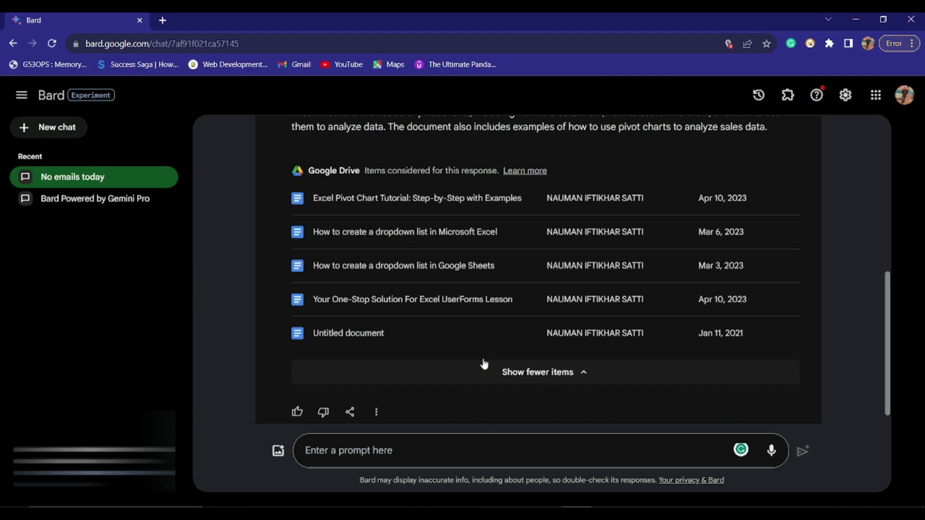
scroll(484, 364, up, 1)
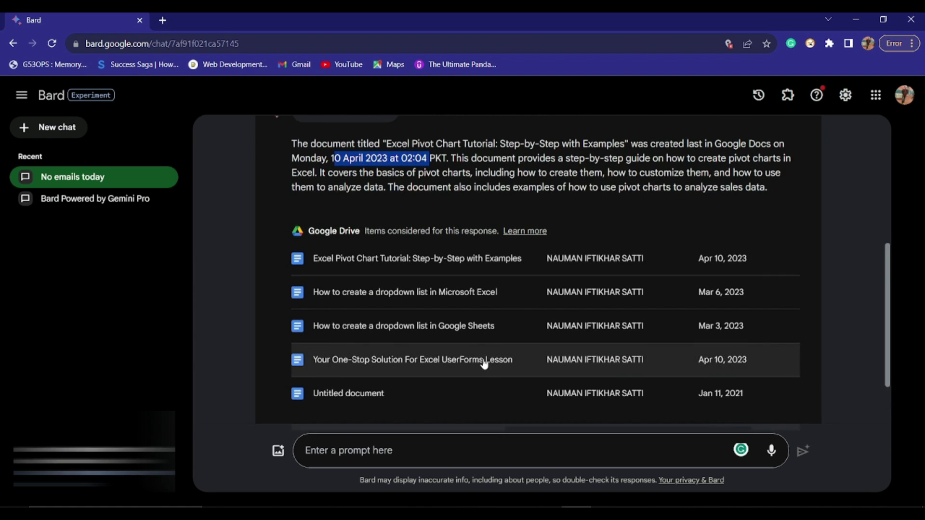
scroll(484, 365, down, 1)
click(509, 362)
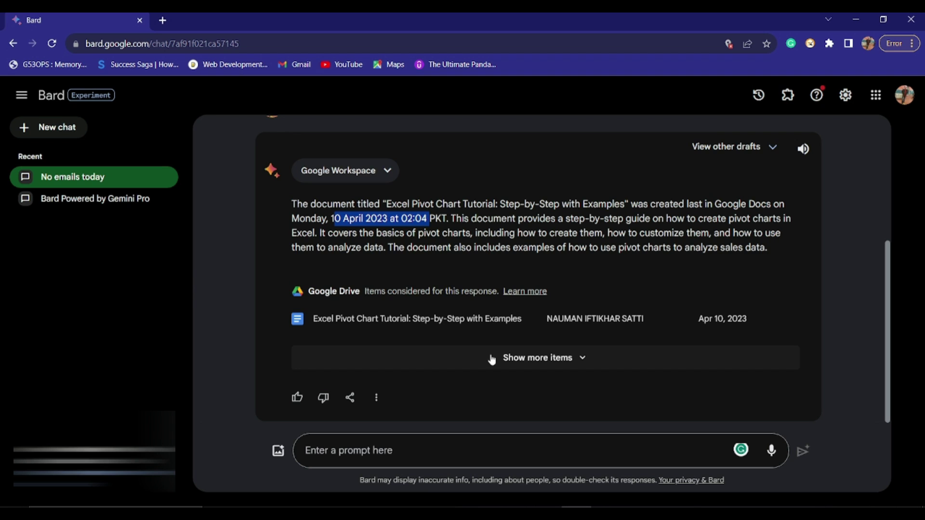
View chart5.jpg, upload the chart image to Bard and ask "What is this data about. Give data in tabular format.".
click(284, 448)
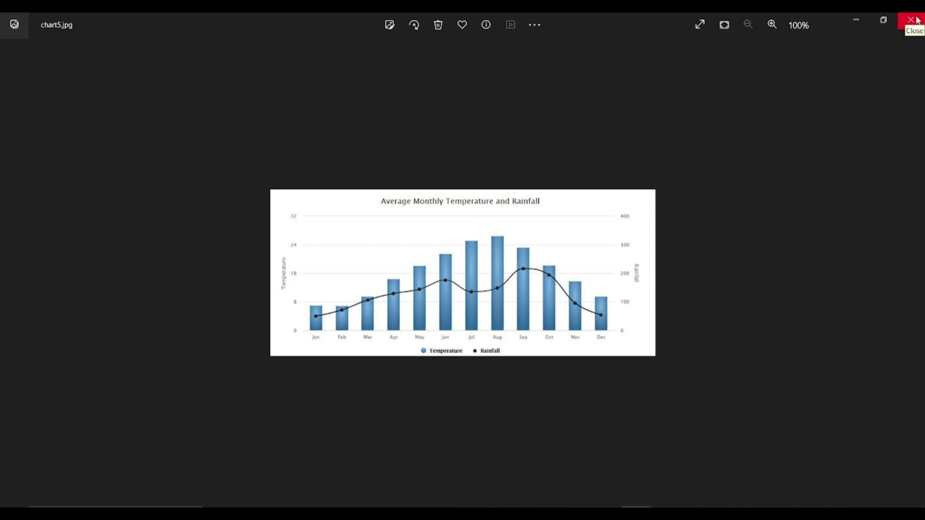
click(917, 20)
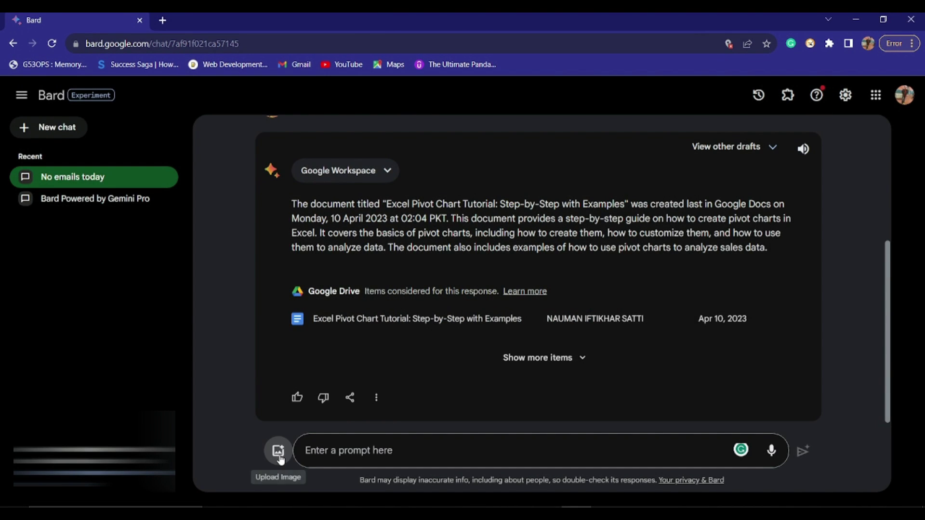
click(278, 451)
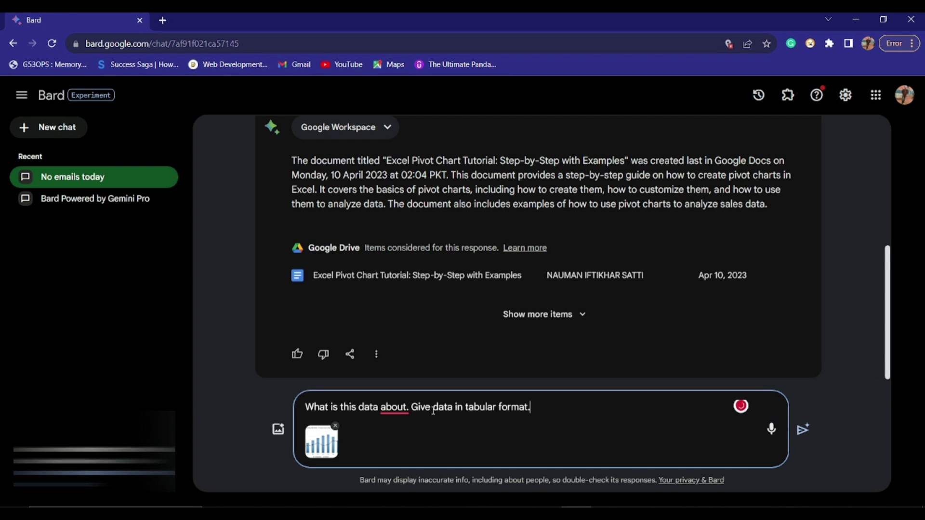
key(Return)
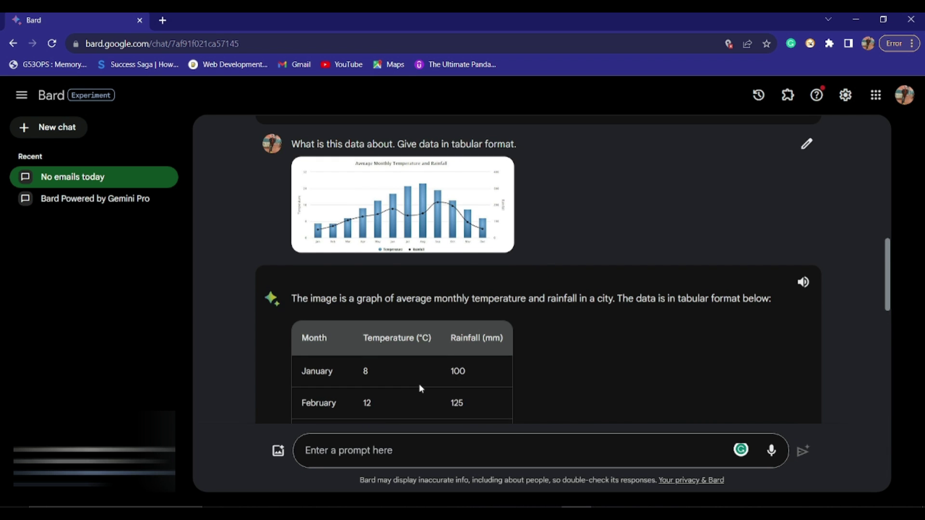
Review Bard's monthly temperature and rainfall table and export it to Google Sheets.
scroll(420, 388, down, 6)
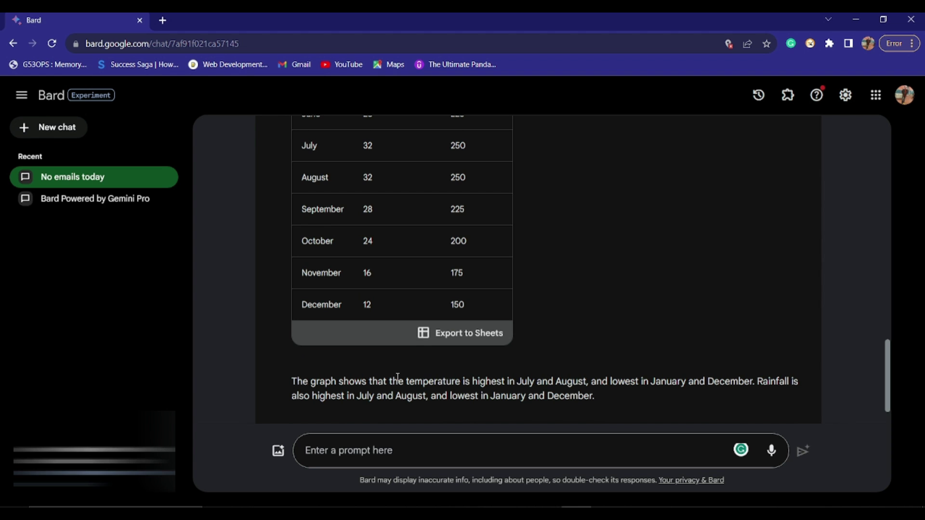
scroll(398, 377, up, 4)
scroll(398, 375, down, 4)
click(433, 340)
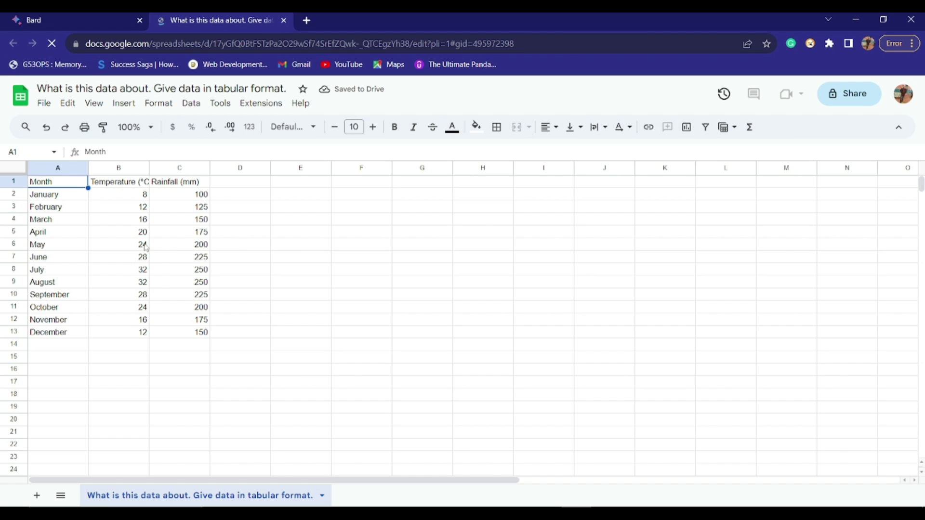
Check the temperature and rainfall columns in the exported spreadsheet, then return to the Bard chat.
click(125, 186)
click(176, 187)
click(204, 208)
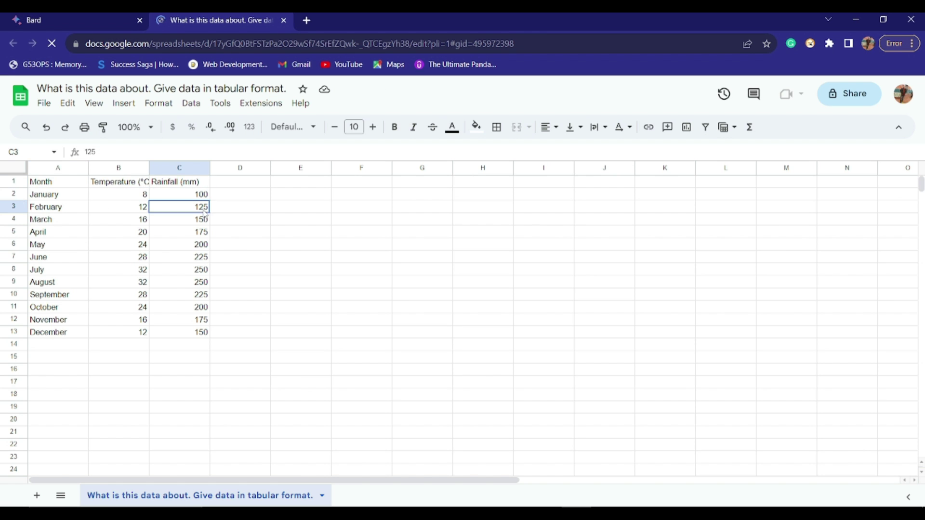
click(196, 283)
click(200, 333)
key(ctrl+shift+Tab)
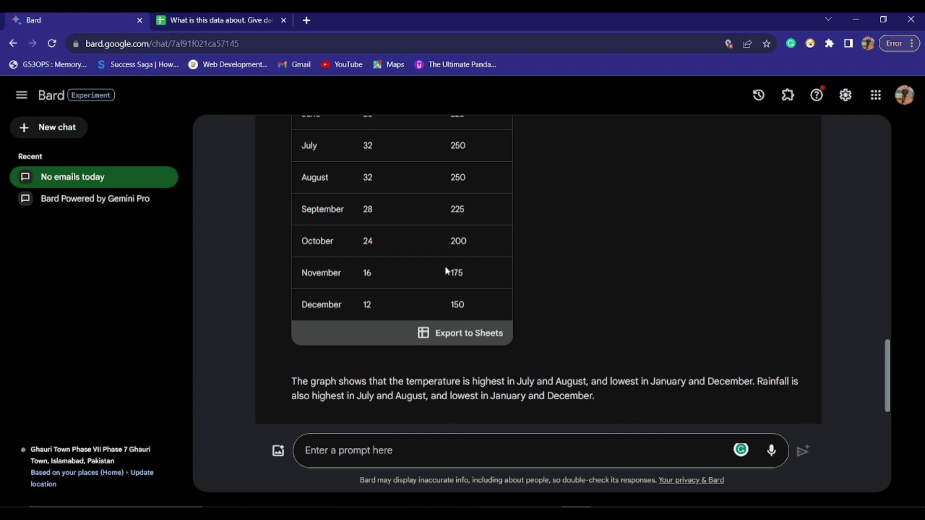
Look over the chart table and its summary, go back to the Google Docs answer and have Bard read it aloud.
scroll(457, 295, up, 8)
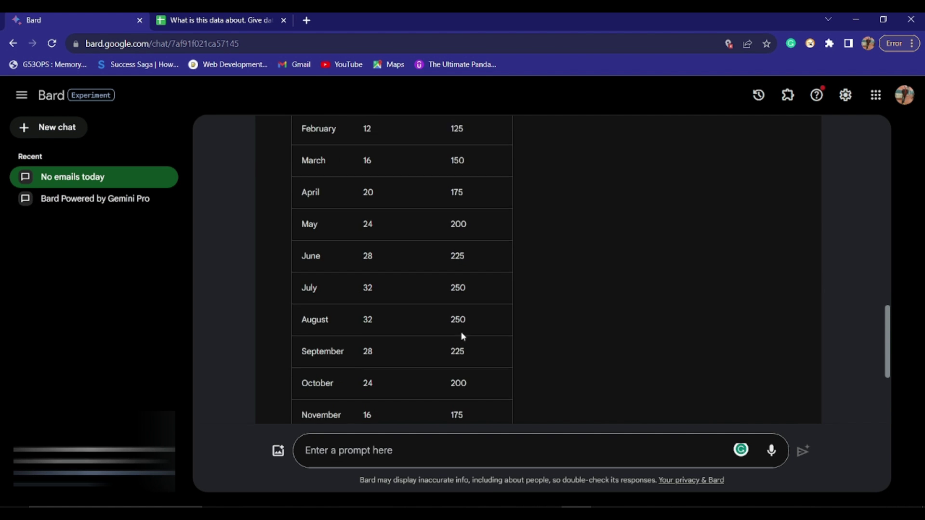
scroll(462, 336, down, 9)
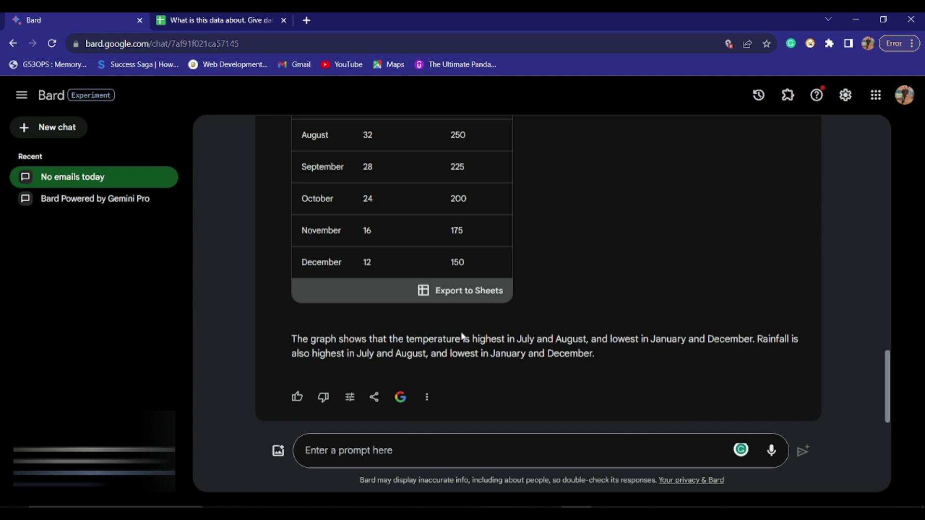
scroll(463, 335, up, 15)
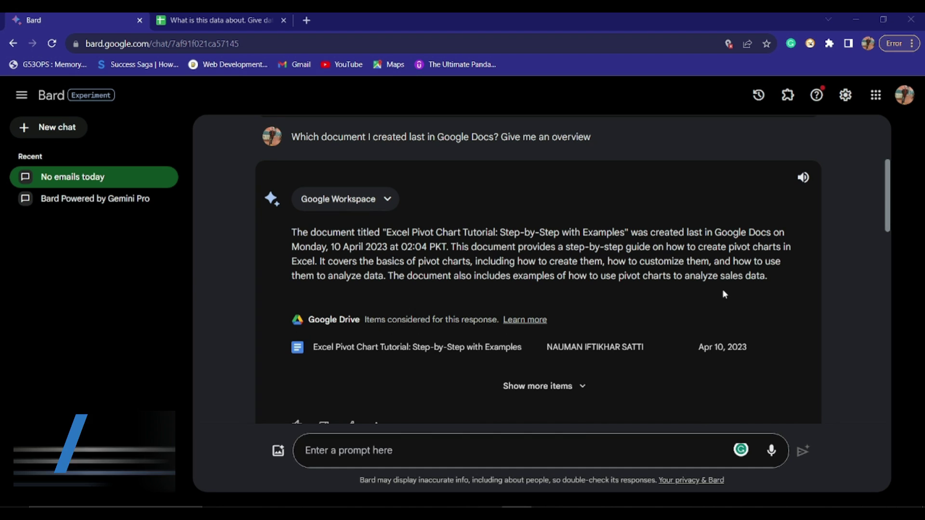
click(803, 180)
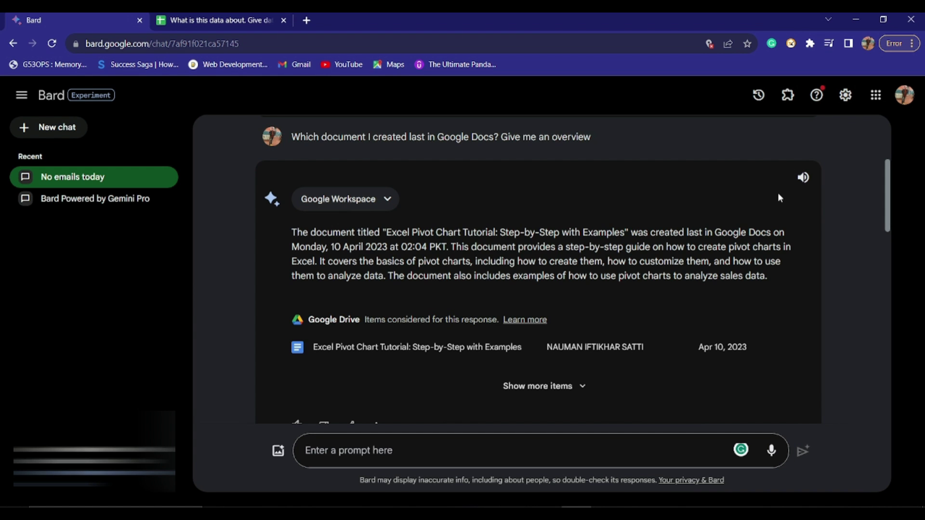
Revisit the uploaded chart prompt and the monthly data table in Bard's reply.
scroll(445, 231, down, 15)
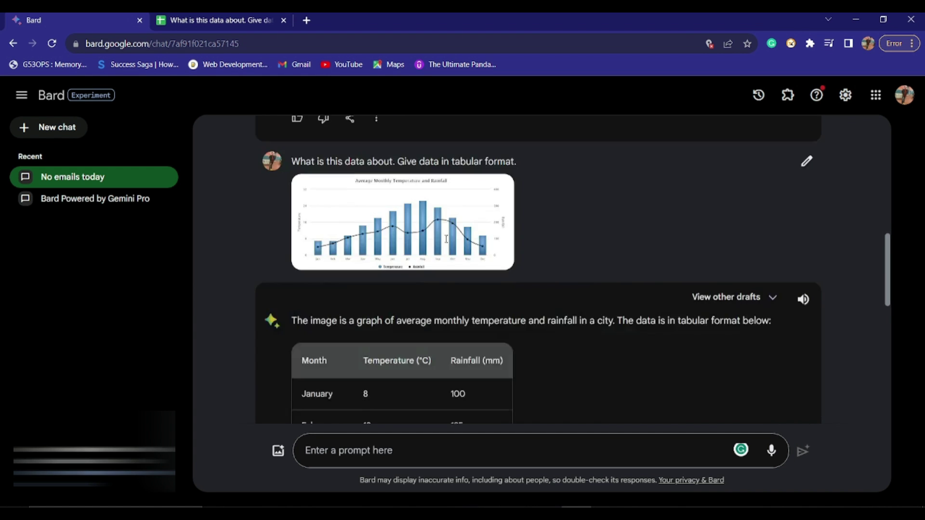
scroll(446, 238, down, 2)
scroll(445, 238, up, 8)
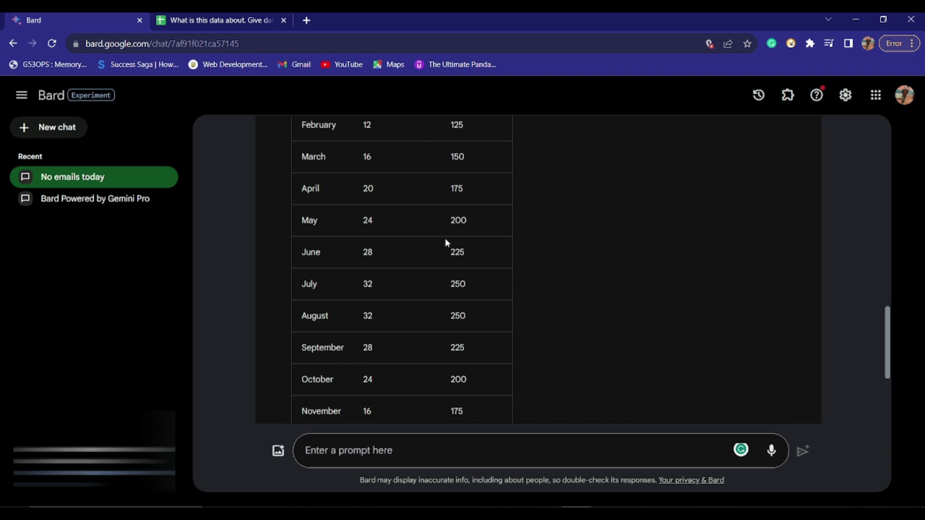
Switch to the "Bard Powered by Gemini Pro" chat and open the public-link sharing options for the simple Generative AI explanation.
scroll(447, 243, up, 5)
click(138, 206)
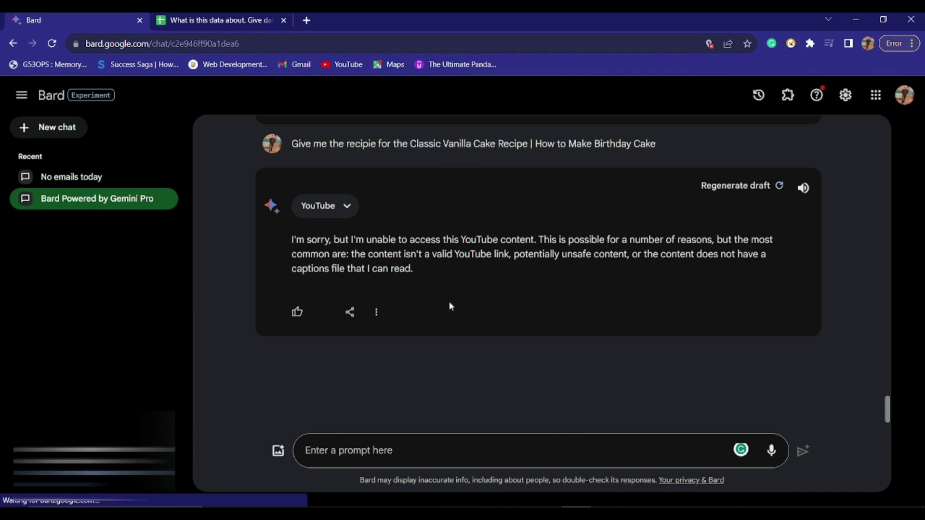
click(350, 314)
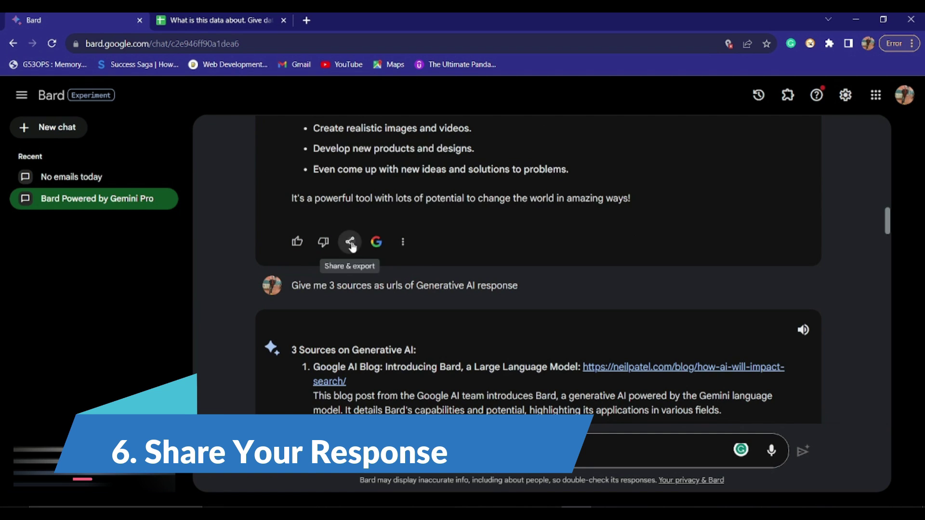
click(350, 242)
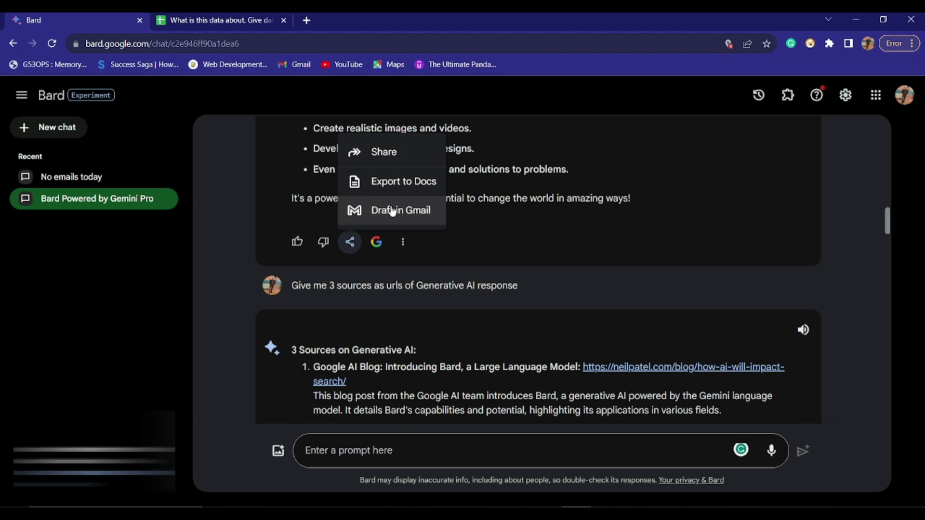
click(391, 159)
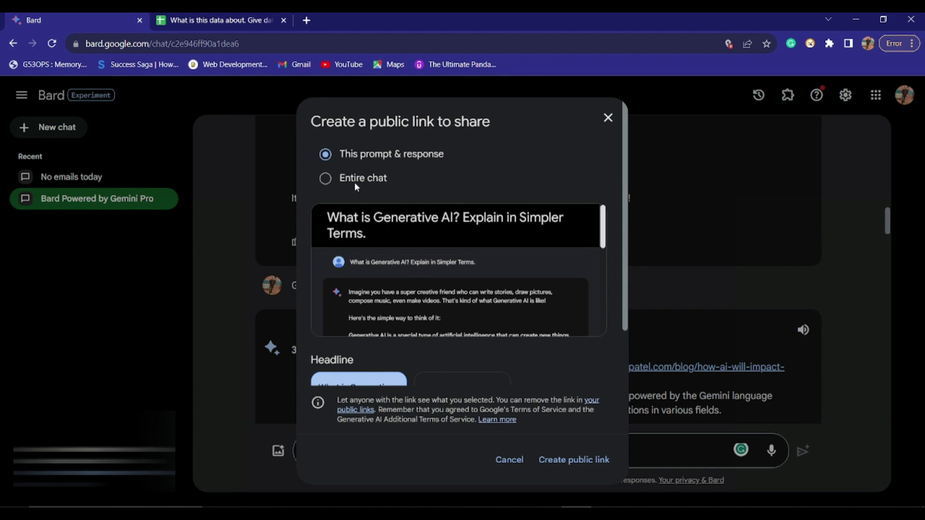
Look through the preview of the prompt and response to share, and close the sharing dialog without creating a link.
scroll(446, 299, down, 4)
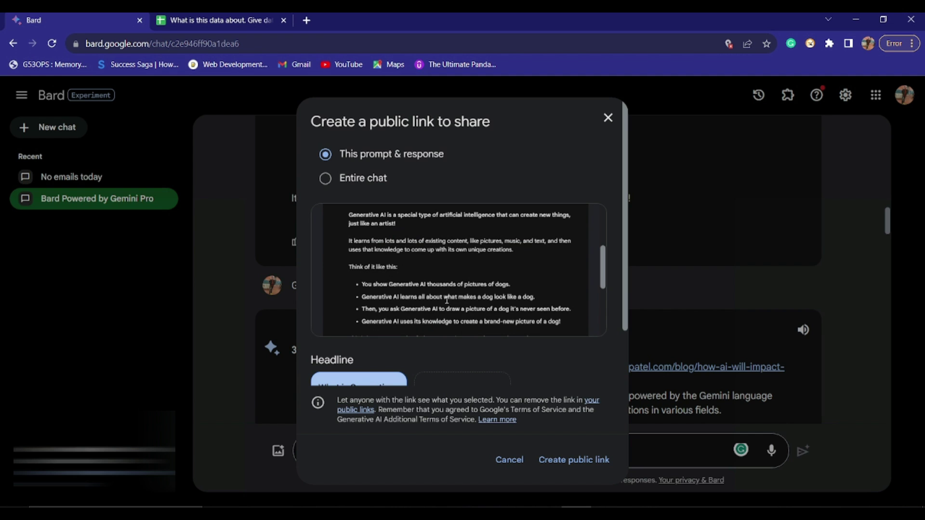
scroll(446, 300, down, 3)
key(Escape)
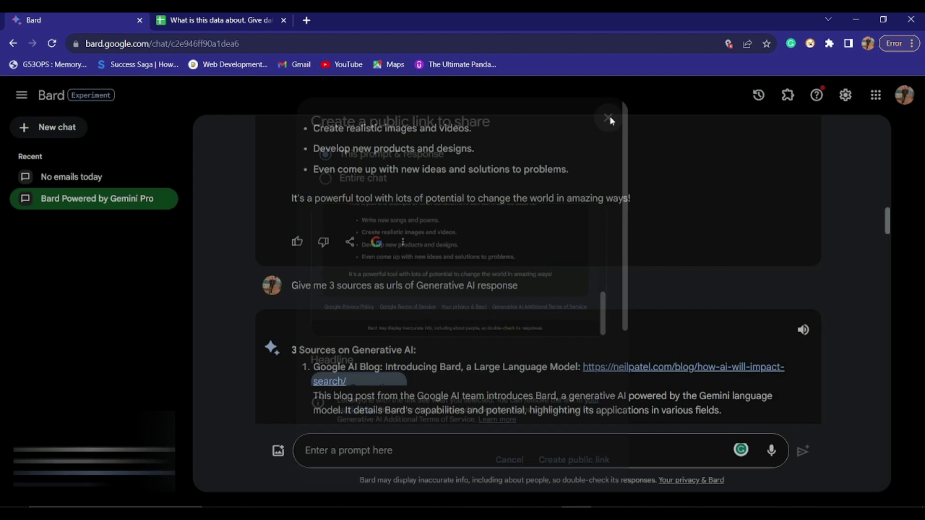
View Bard's page for managing your public links, then close it and return to the chat.
scroll(478, 252, up, 6)
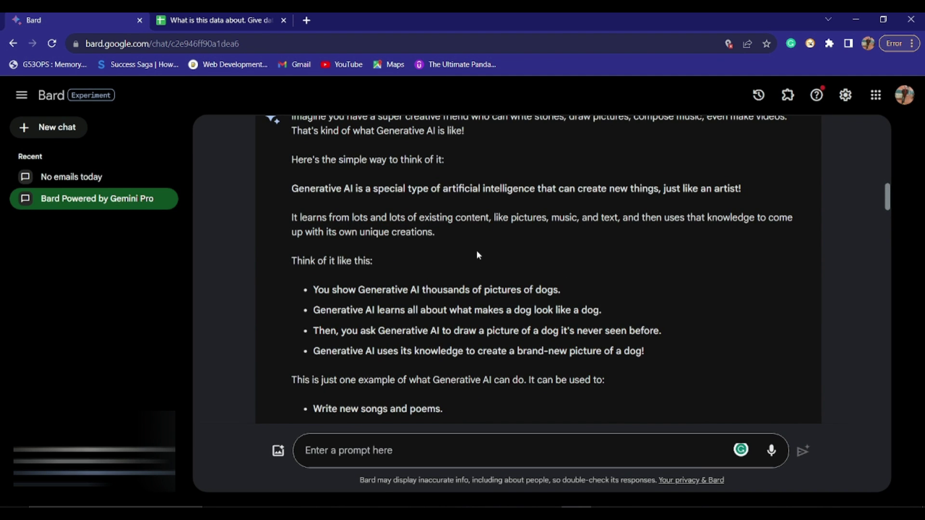
scroll(471, 246, up, 5)
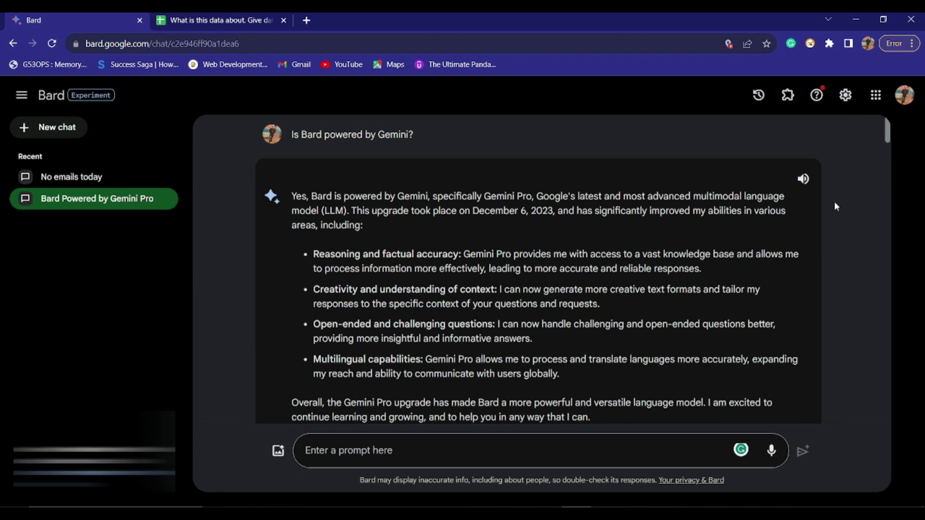
click(844, 96)
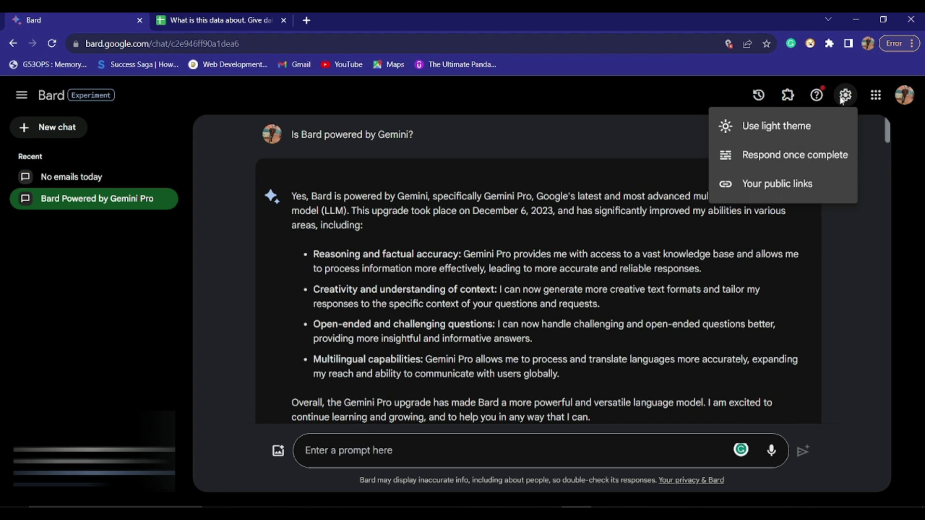
click(791, 185)
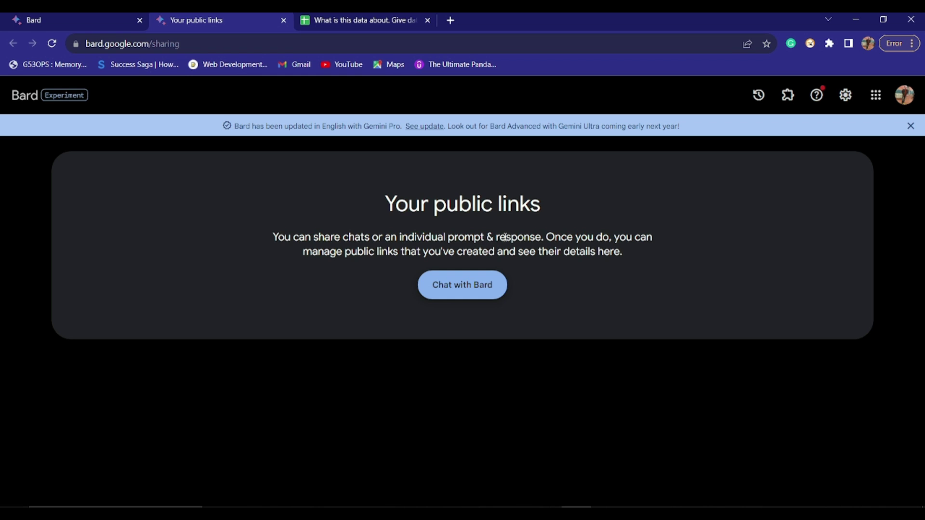
key(ctrl+w)
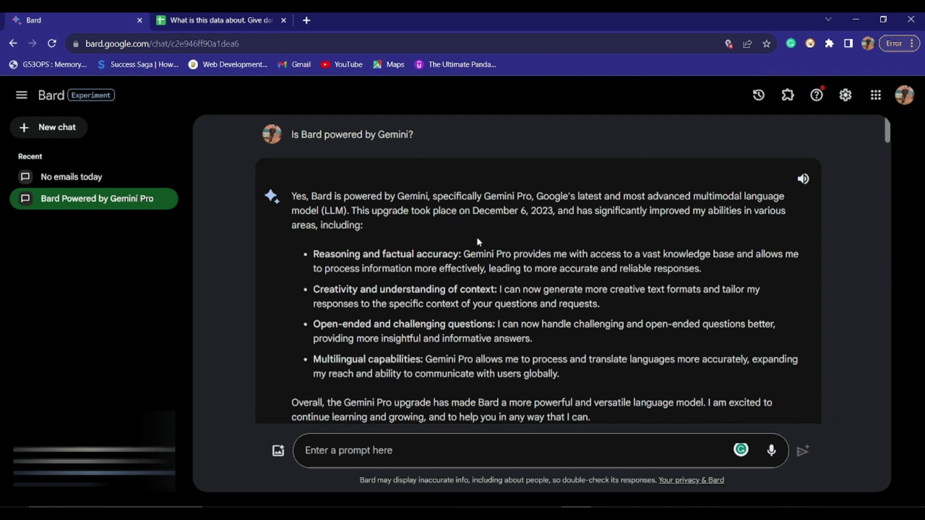